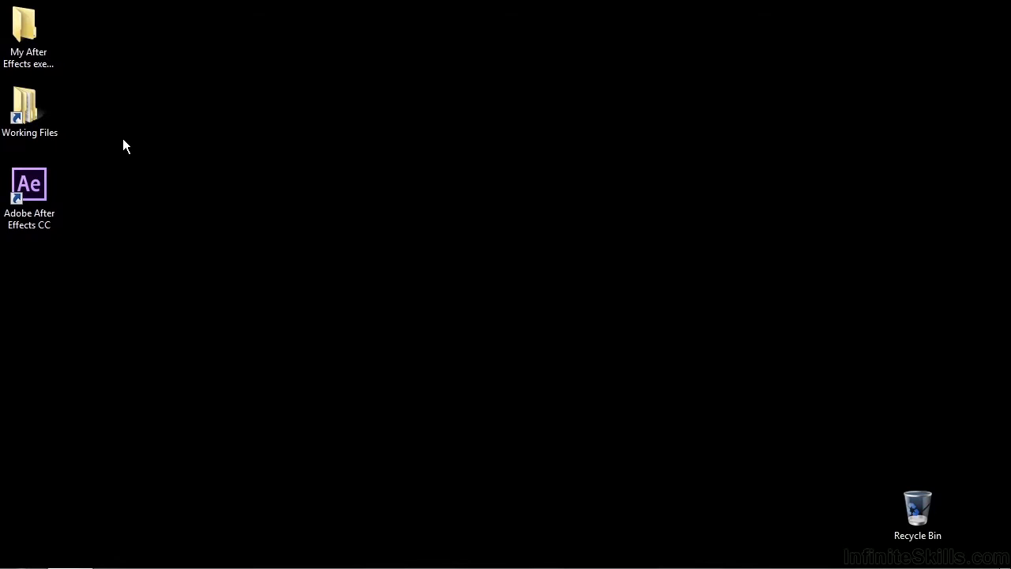
Step: Open snapping.aep from the After Effects projects folder in Working Files, view its text composition, and return to the squares composition
{"action": "double_click", "coordinate": [36, 110]}
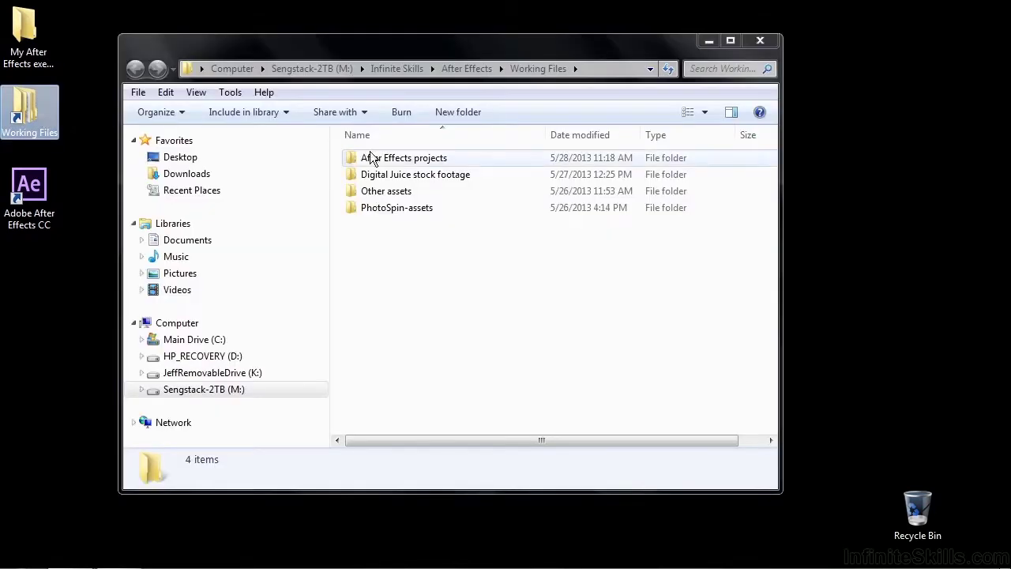
{"action": "left_click", "coordinate": [389, 158]}
{"action": "double_click", "coordinate": [389, 157]}
{"action": "left_click_drag", "start_coordinate": [761, 162], "coordinate": [776, 409]}
{"action": "double_click", "coordinate": [352, 407]}
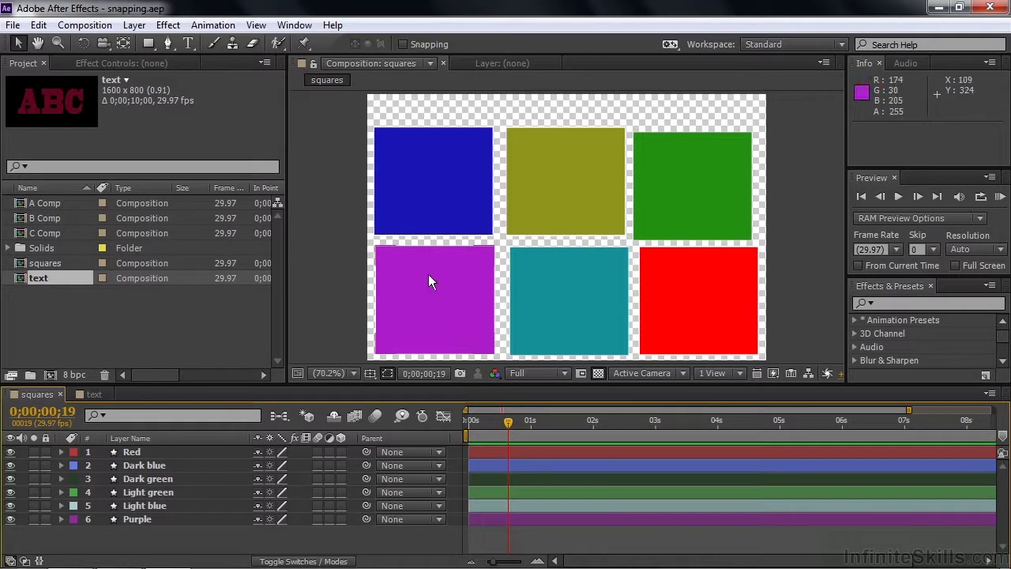
{"action": "left_click", "coordinate": [93, 393]}
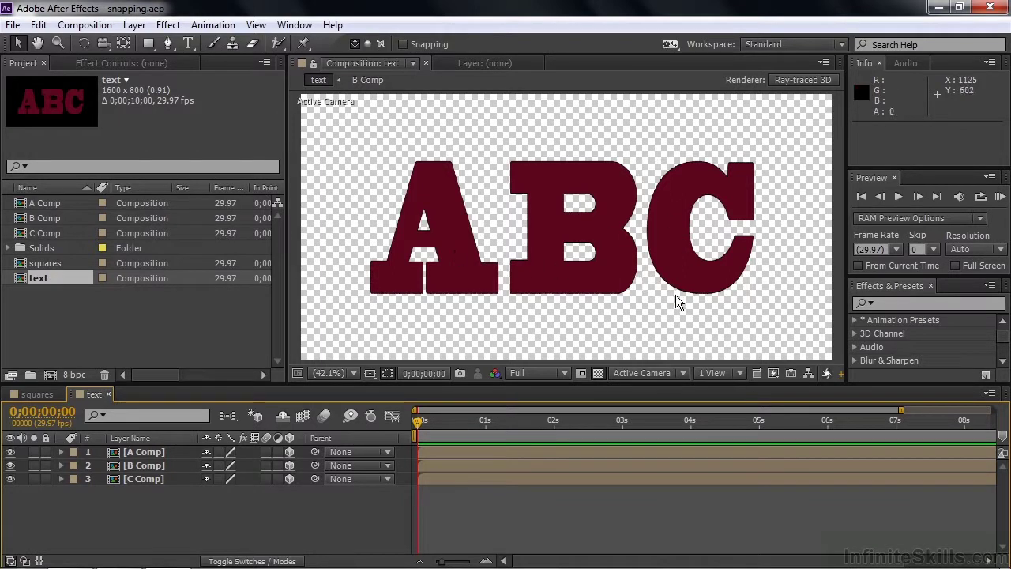
{"action": "left_click", "coordinate": [35, 394]}
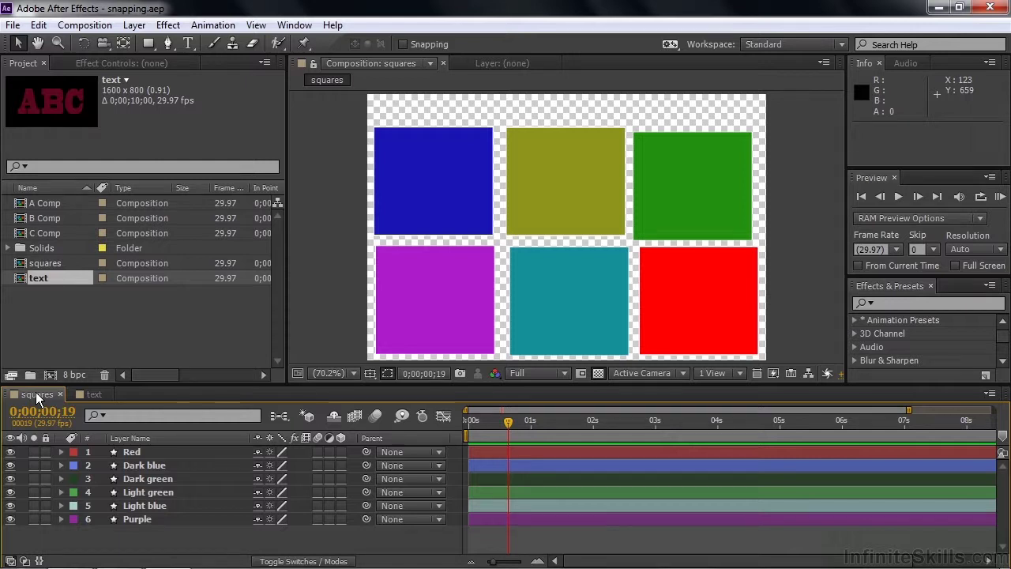
Step: Move the dark blue square freely with snapping off, ending at a position of about 113.5, 158.4
{"action": "left_click", "coordinate": [403, 199]}
{"action": "left_click_drag", "start_coordinate": [403, 207], "coordinate": [426, 159]}
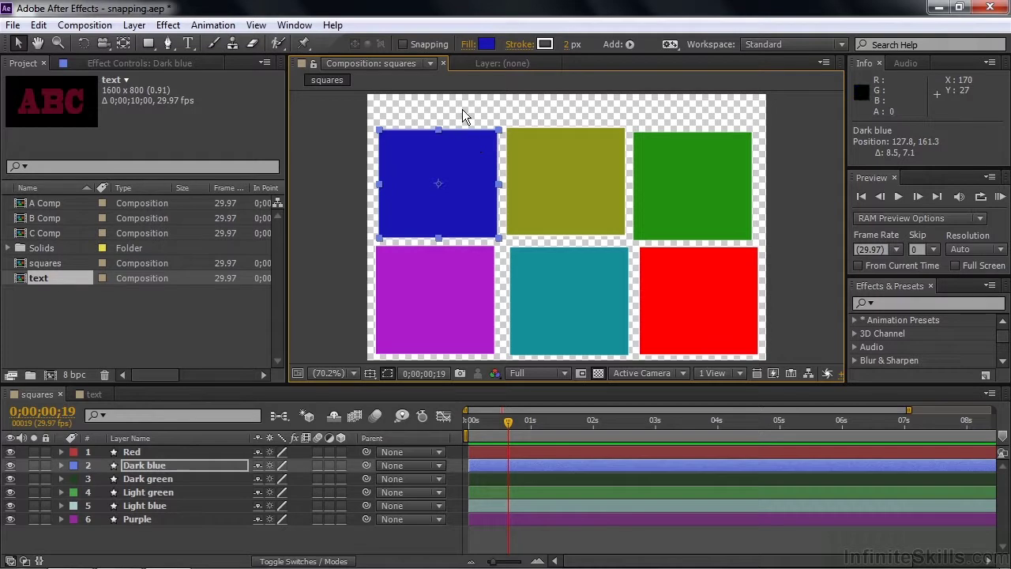
{"action": "left_click", "coordinate": [462, 116]}
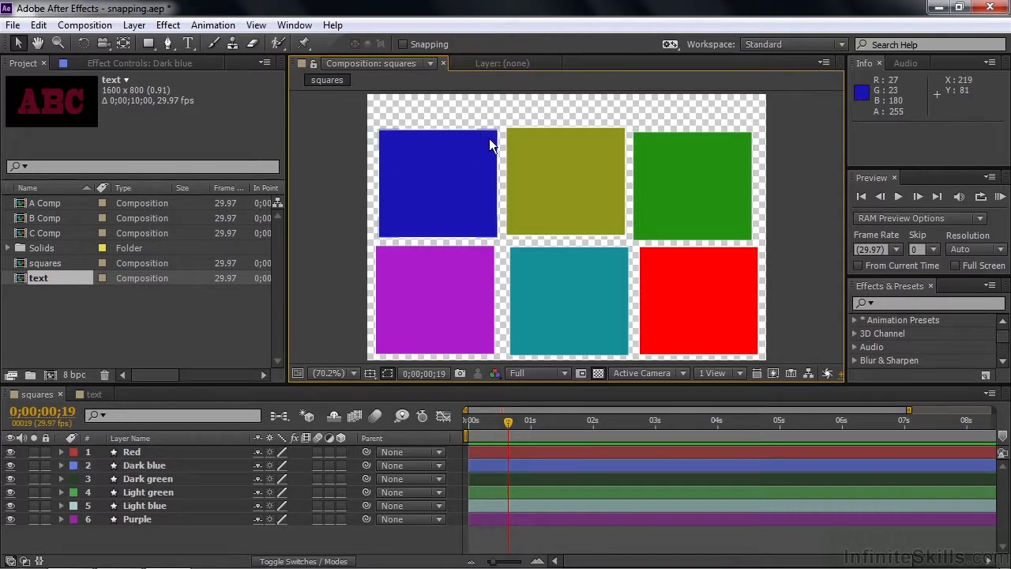
{"action": "mouse_move", "coordinate": [482, 139]}
{"action": "left_mouse_down"}
{"action": "mouse_move", "coordinate": [462, 142]}
{"action": "mouse_move", "coordinate": [487, 173]}
{"action": "mouse_move", "coordinate": [489, 154]}
{"action": "mouse_move", "coordinate": [491, 183]}
{"action": "mouse_move", "coordinate": [497, 143]}
{"action": "mouse_move", "coordinate": [498, 198]}
{"action": "mouse_move", "coordinate": [537, 195]}
{"action": "mouse_move", "coordinate": [498, 140]}
{"action": "mouse_move", "coordinate": [461, 148]}
{"action": "mouse_move", "coordinate": [491, 178]}
{"action": "mouse_move", "coordinate": [491, 194]}
{"action": "mouse_move", "coordinate": [491, 139]}
{"action": "mouse_move", "coordinate": [492, 195]}
{"action": "mouse_move", "coordinate": [493, 145]}
{"action": "mouse_move", "coordinate": [469, 146]}
{"action": "left_mouse_up"}
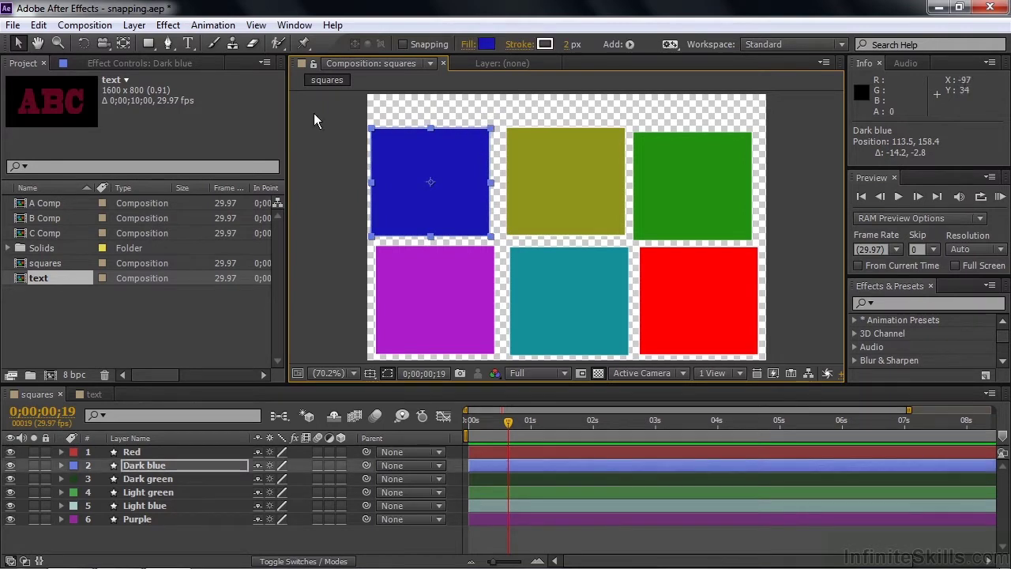
Step: Move the dark blue square's anchor point up and left of its centre with the Pan Behind tool, and nudge the square slightly right
{"action": "left_click", "coordinate": [121, 45]}
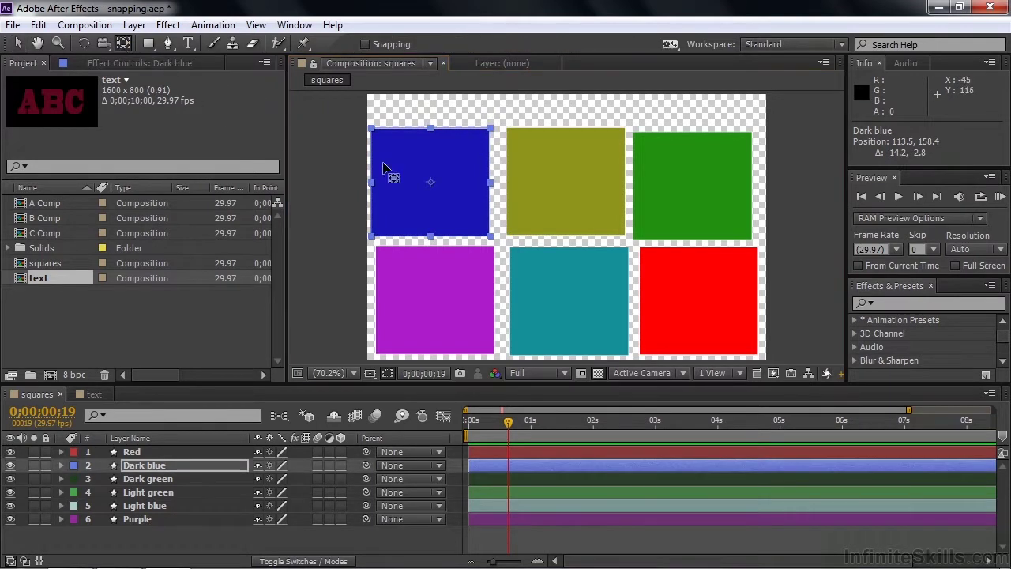
{"action": "left_click_drag", "start_coordinate": [427, 185], "coordinate": [440, 169]}
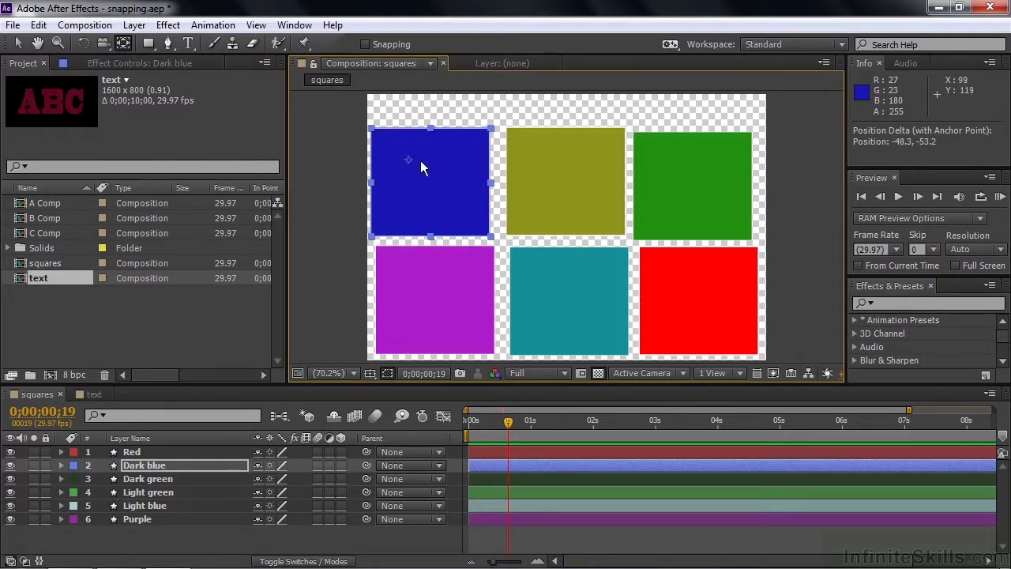
{"action": "mouse_move", "coordinate": [409, 158]}
{"action": "left_mouse_down"}
{"action": "mouse_move", "coordinate": [419, 170]}
{"action": "mouse_move", "coordinate": [407, 155]}
{"action": "mouse_move", "coordinate": [412, 162]}
{"action": "left_mouse_up"}
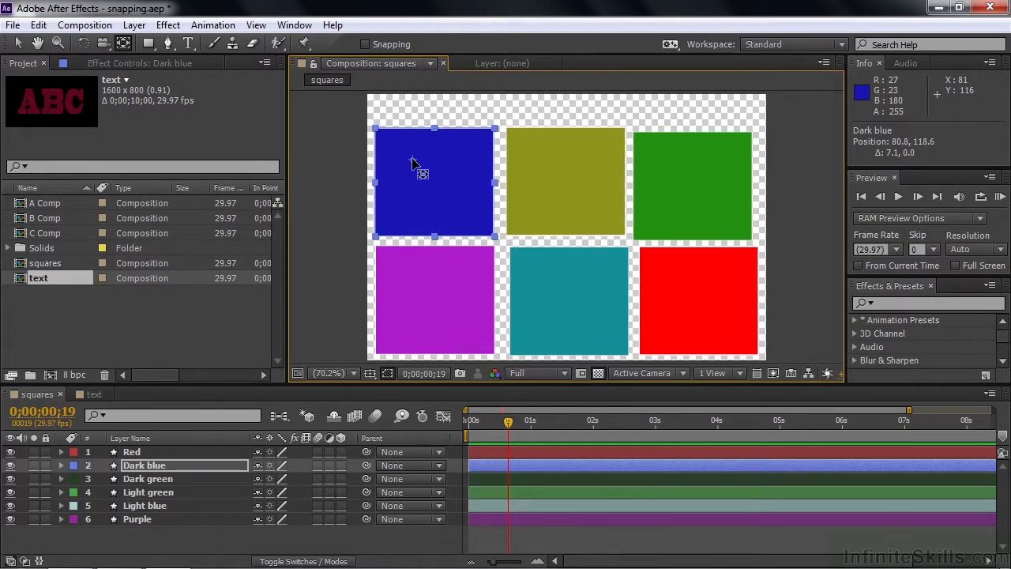
Step: Enable snapping and snap the dark blue square's anchor point to the centre of the square
{"action": "left_click", "coordinate": [366, 43]}
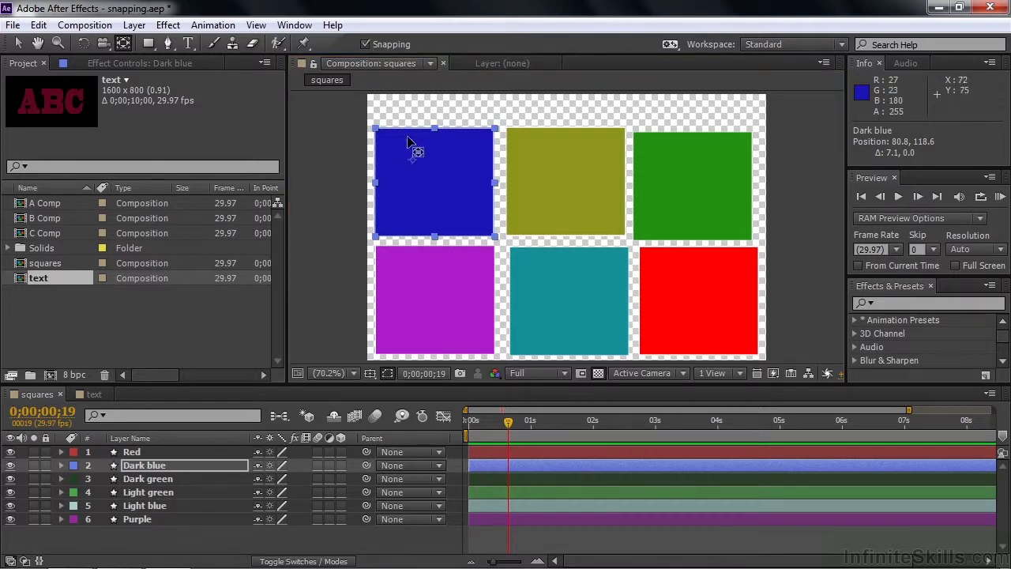
{"action": "left_click_drag", "start_coordinate": [416, 160], "coordinate": [441, 180]}
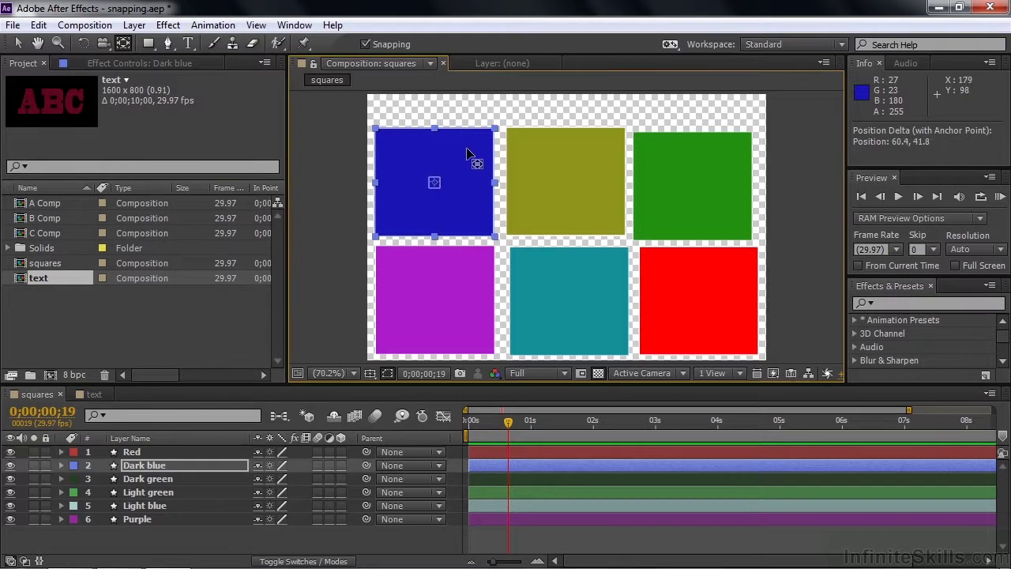
Step: Reposition the dark blue square above the purple square with the Selection tool while snapping is on
{"action": "key", "text": "v"}
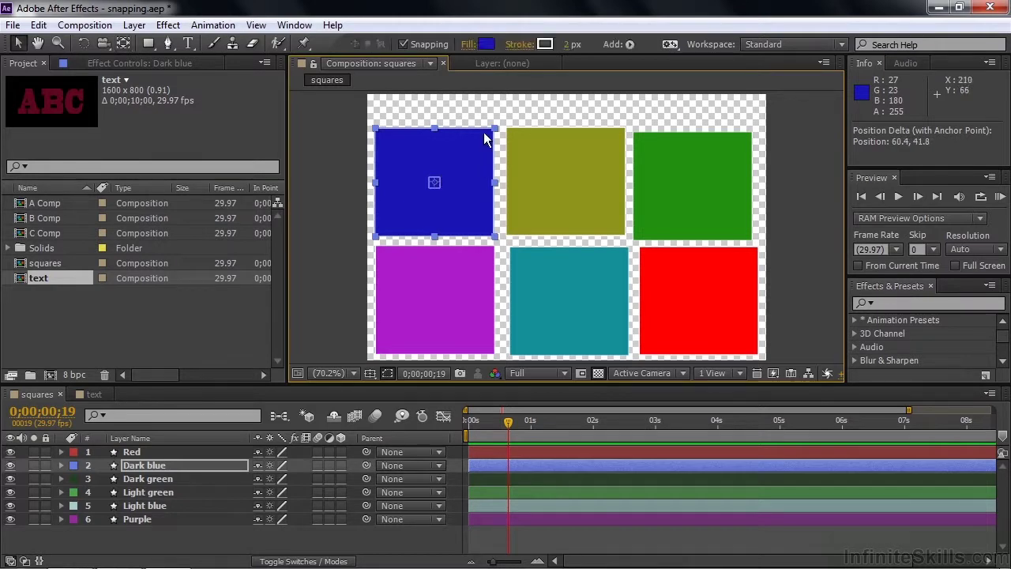
{"action": "mouse_move", "coordinate": [480, 143]}
{"action": "left_mouse_down"}
{"action": "mouse_move", "coordinate": [500, 181]}
{"action": "mouse_move", "coordinate": [472, 144]}
{"action": "left_mouse_up"}
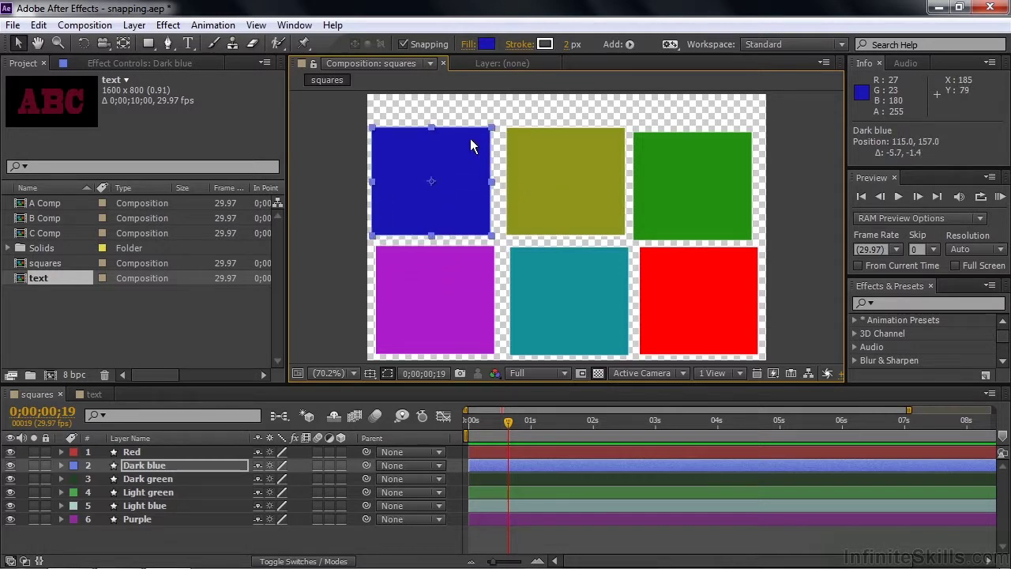
{"action": "mouse_move", "coordinate": [471, 140]}
{"action": "left_mouse_down"}
{"action": "mouse_move", "coordinate": [473, 162]}
{"action": "mouse_move", "coordinate": [539, 129]}
{"action": "mouse_move", "coordinate": [526, 149]}
{"action": "mouse_move", "coordinate": [458, 140]}
{"action": "mouse_move", "coordinate": [476, 145]}
{"action": "left_mouse_up"}
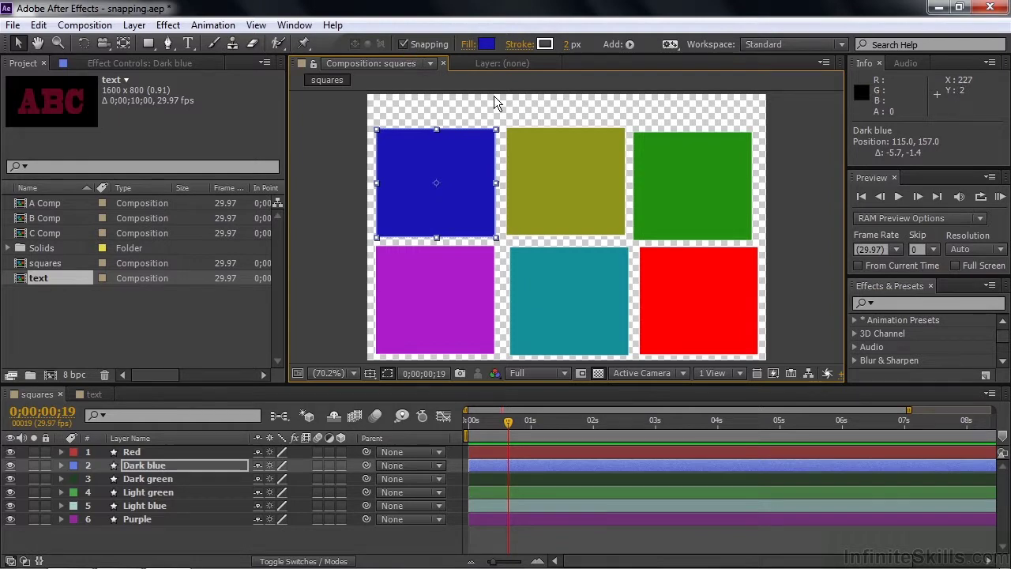
Step: Add a new solid layer to the squares composition with the magenta colour ED51DC
{"action": "right_click", "coordinate": [161, 551]}
{"action": "mouse_move", "coordinate": [219, 374]}
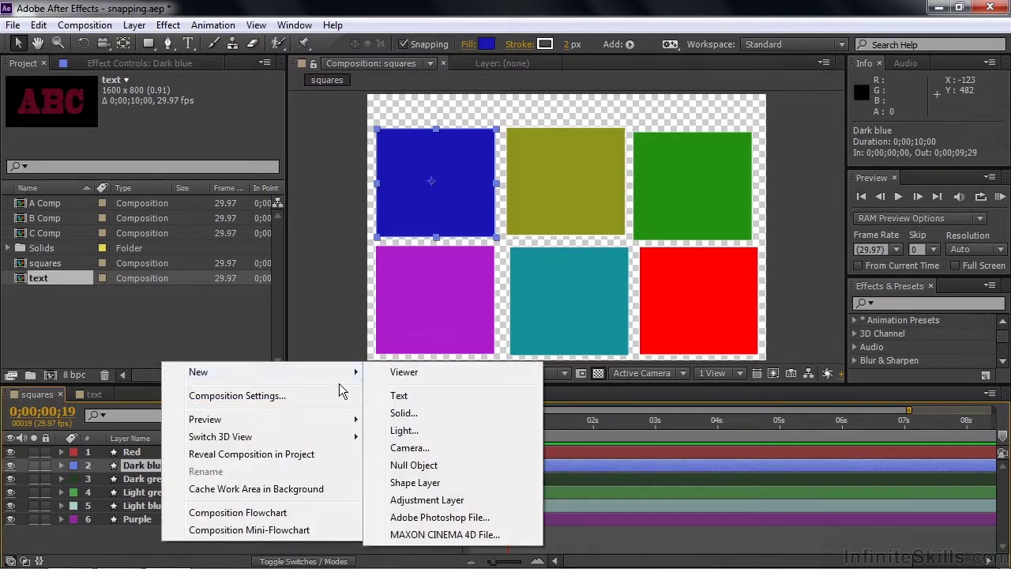
{"action": "left_click", "coordinate": [416, 413]}
{"action": "left_click", "coordinate": [499, 386]}
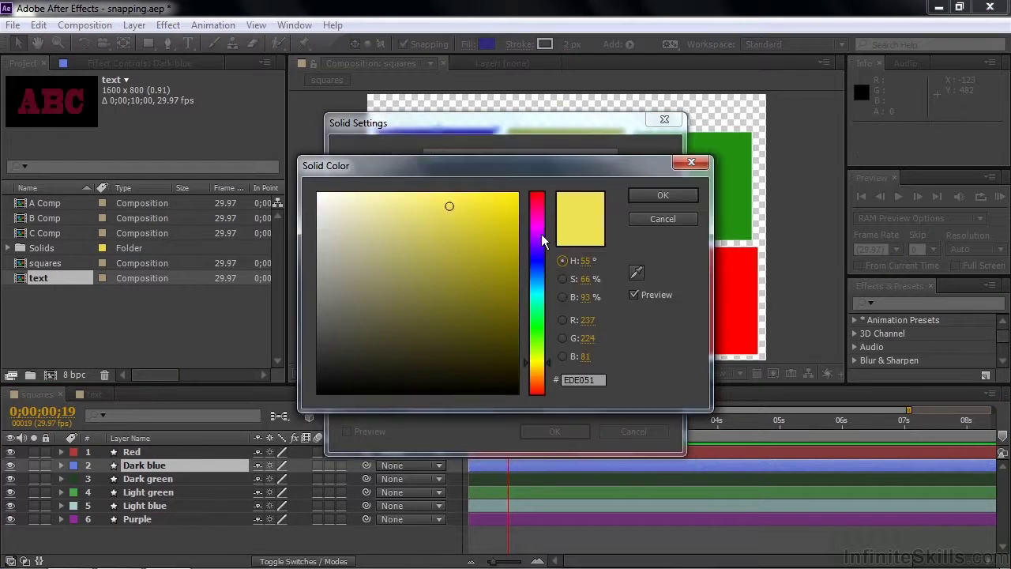
{"action": "left_click", "coordinate": [540, 222]}
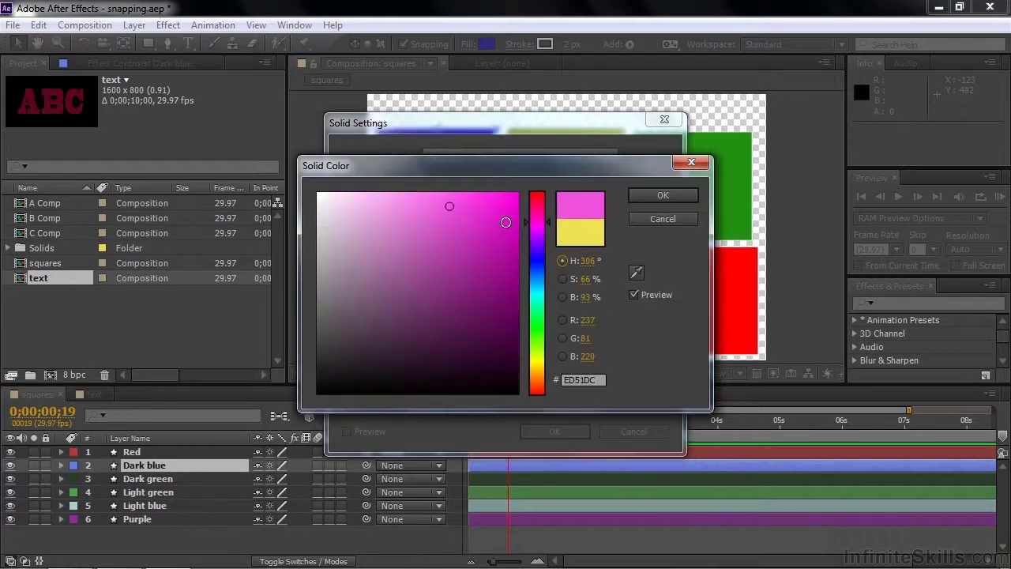
{"action": "left_click", "coordinate": [661, 196]}
{"action": "left_click", "coordinate": [557, 430]}
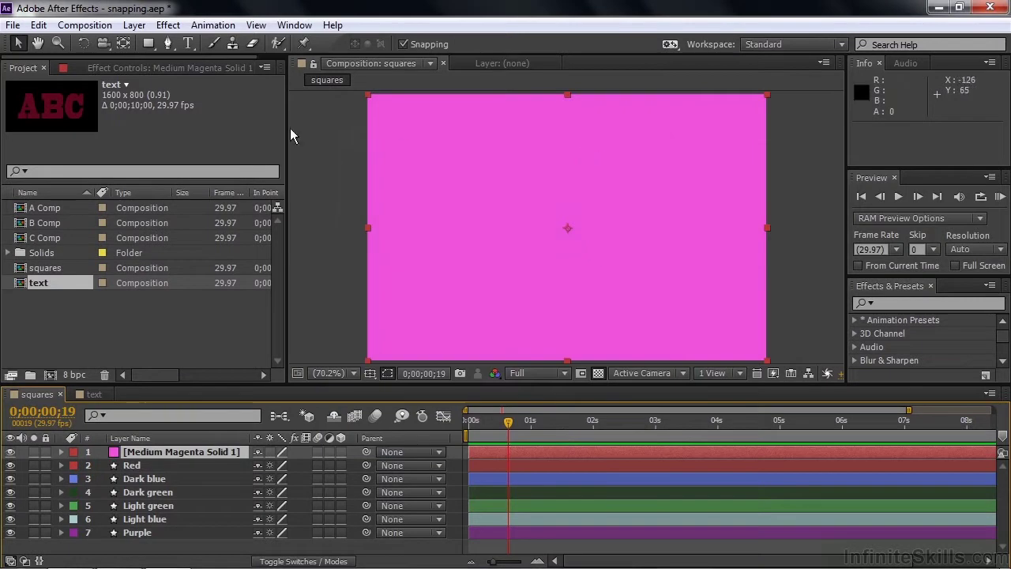
Step: Draw a closed, curved four-point mask around the middle of the magenta solid with the Pen tool
{"action": "key", "text": "g"}
{"action": "left_click_drag", "start_coordinate": [502, 181], "coordinate": [480, 214]}
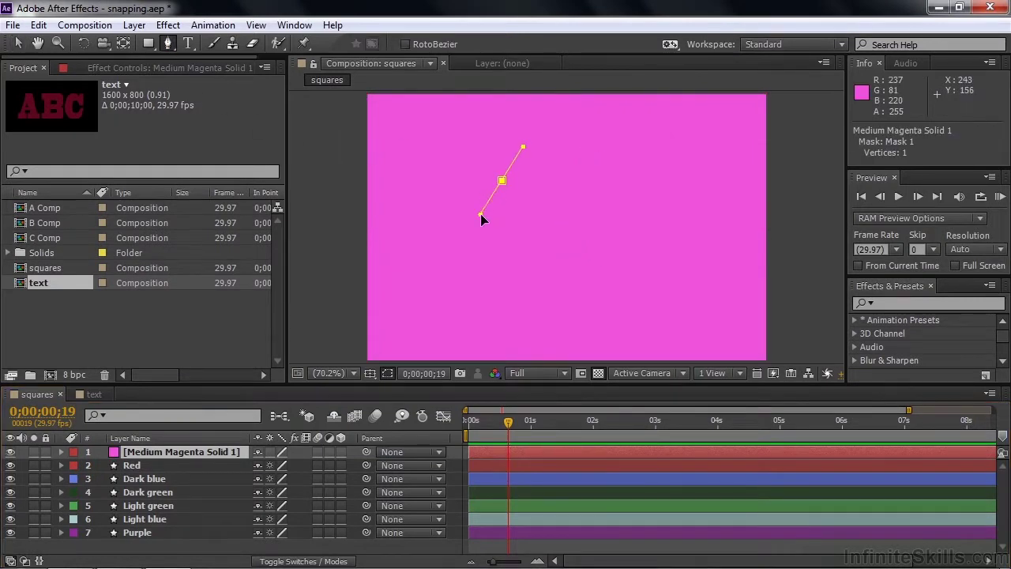
{"action": "left_click", "coordinate": [512, 259]}
{"action": "left_click_drag", "start_coordinate": [516, 265], "coordinate": [615, 214]}
{"action": "left_click_drag", "start_coordinate": [605, 169], "coordinate": [577, 133]}
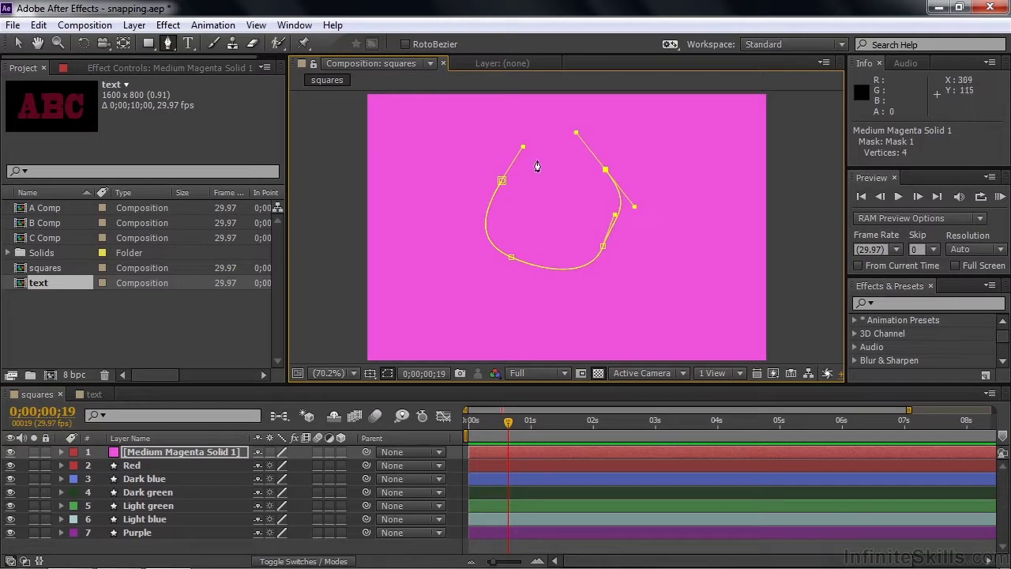
{"action": "left_click", "coordinate": [503, 182]}
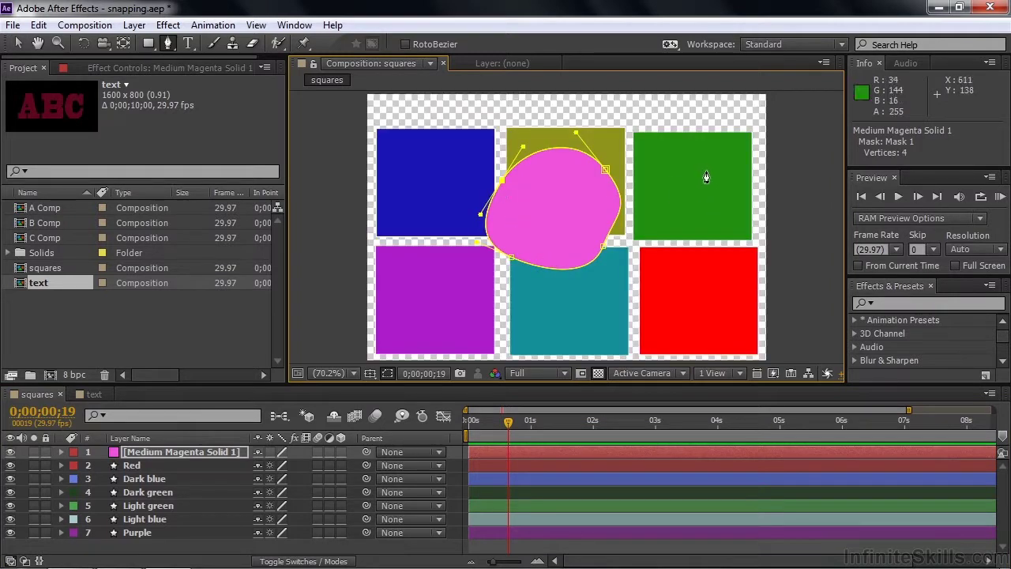
Step: Shift the dark green square slightly and delete the masked magenta solid layer
{"action": "key", "text": "v"}
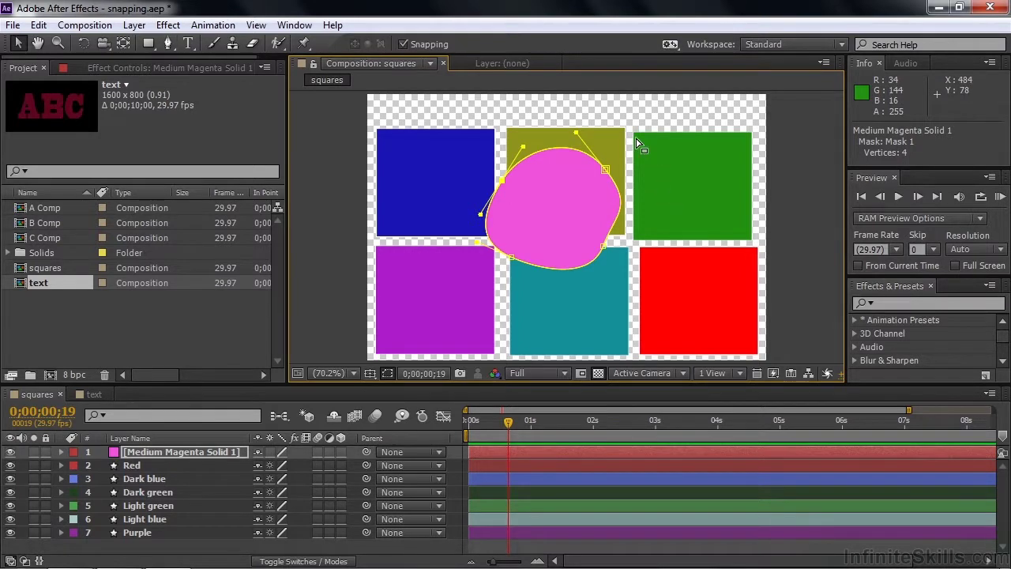
{"action": "mouse_move", "coordinate": [644, 149]}
{"action": "left_mouse_down"}
{"action": "mouse_move", "coordinate": [648, 175]}
{"action": "mouse_move", "coordinate": [624, 202]}
{"action": "mouse_move", "coordinate": [585, 160]}
{"action": "mouse_move", "coordinate": [524, 169]}
{"action": "mouse_move", "coordinate": [512, 191]}
{"action": "mouse_move", "coordinate": [504, 184]}
{"action": "mouse_move", "coordinate": [559, 154]}
{"action": "mouse_move", "coordinate": [610, 169]}
{"action": "mouse_move", "coordinate": [618, 188]}
{"action": "mouse_move", "coordinate": [580, 207]}
{"action": "mouse_move", "coordinate": [577, 230]}
{"action": "mouse_move", "coordinate": [553, 237]}
{"action": "mouse_move", "coordinate": [542, 257]}
{"action": "mouse_move", "coordinate": [556, 275]}
{"action": "mouse_move", "coordinate": [593, 269]}
{"action": "mouse_move", "coordinate": [608, 241]}
{"action": "mouse_move", "coordinate": [613, 252]}
{"action": "mouse_move", "coordinate": [630, 219]}
{"action": "mouse_move", "coordinate": [614, 179]}
{"action": "mouse_move", "coordinate": [662, 136]}
{"action": "mouse_move", "coordinate": [649, 135]}
{"action": "left_mouse_up"}
{"action": "left_click", "coordinate": [115, 452]}
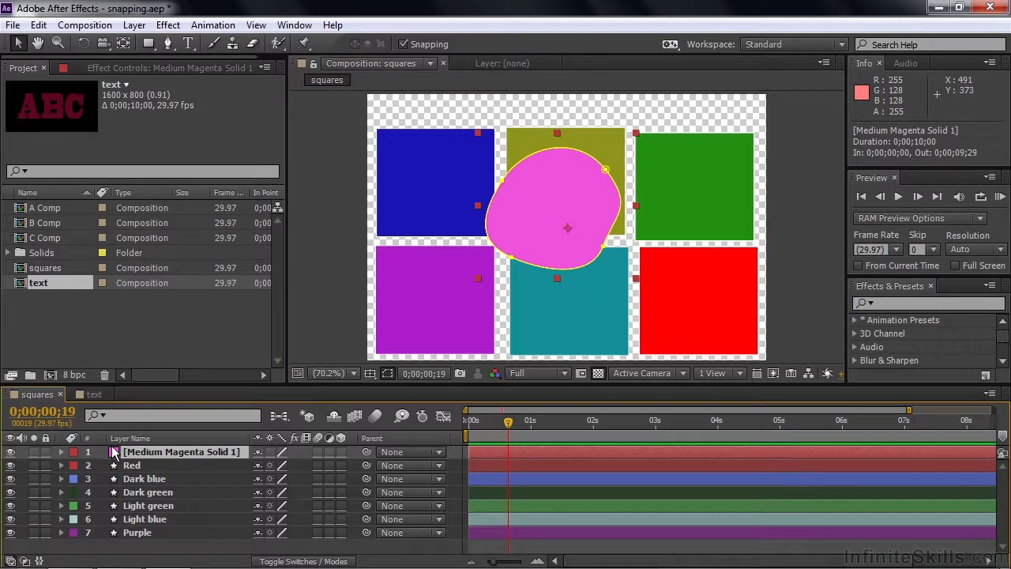
{"action": "key", "text": "Delete"}
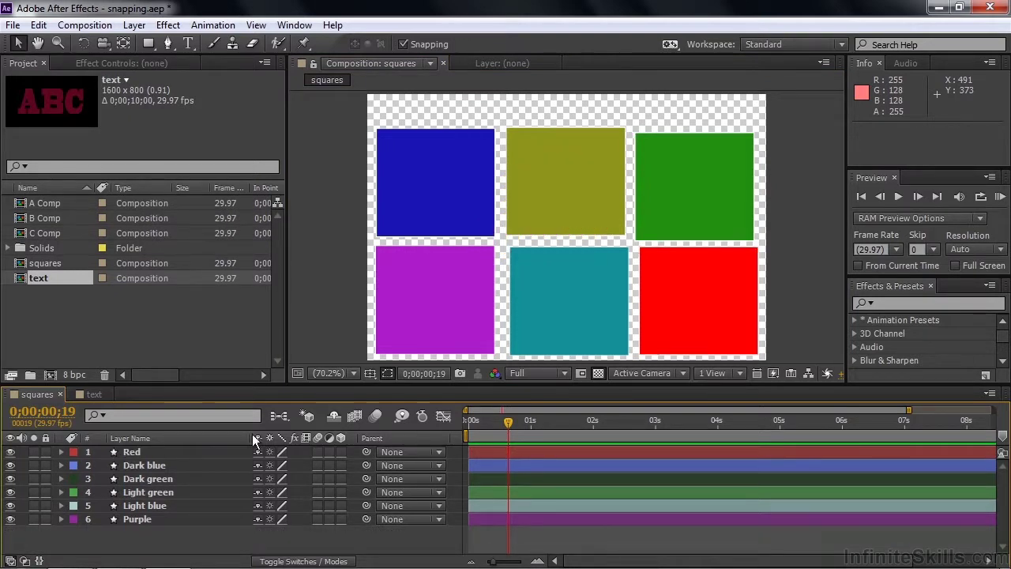
Step: Snap the light blue square to the light green square's lower edge and the dark blue square to its left edge
{"action": "left_click", "coordinate": [571, 261]}
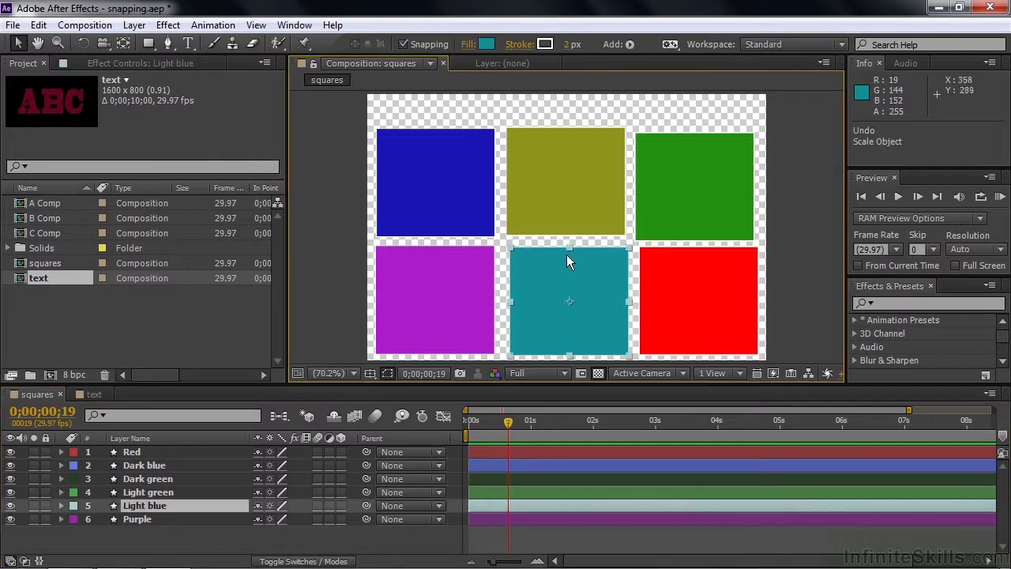
{"action": "left_click_drag", "start_coordinate": [571, 260], "coordinate": [567, 257]}
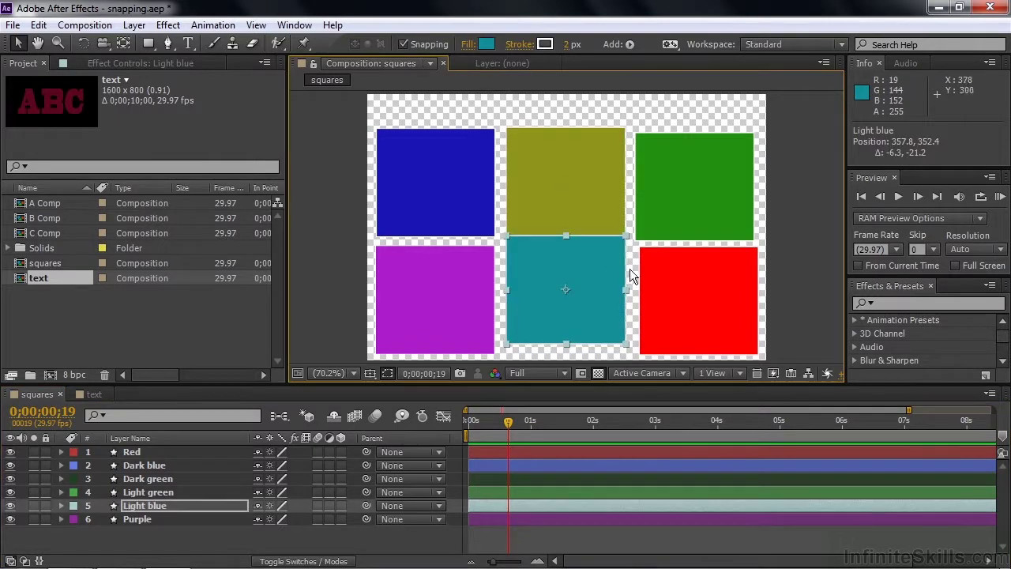
{"action": "left_click_drag", "start_coordinate": [654, 186], "coordinate": [664, 195]}
{"action": "left_click_drag", "start_coordinate": [479, 192], "coordinate": [490, 191]}
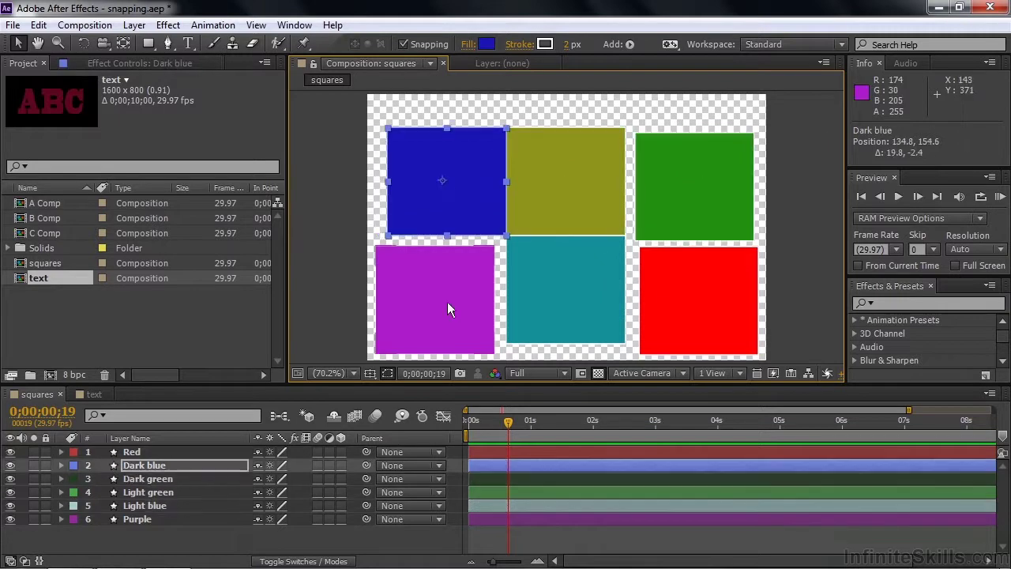
Step: Snap the dark green square to the light green square's right edge, red to its upper edge, and purple to dark green's right edge
{"action": "left_click_drag", "start_coordinate": [685, 186], "coordinate": [674, 180]}
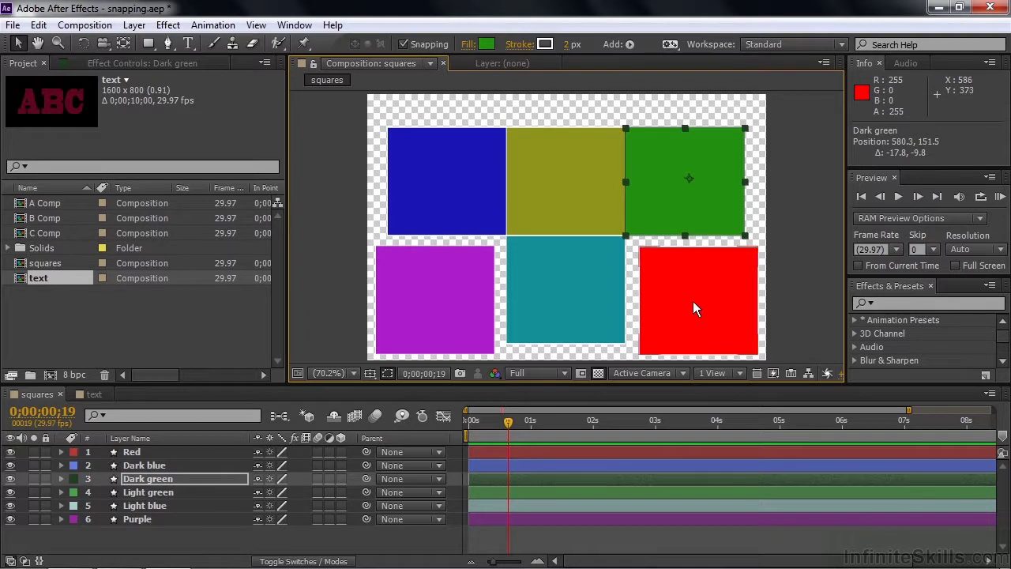
{"action": "left_click_drag", "start_coordinate": [699, 337], "coordinate": [569, 98]}
{"action": "left_click_drag", "start_coordinate": [385, 299], "coordinate": [749, 183]}
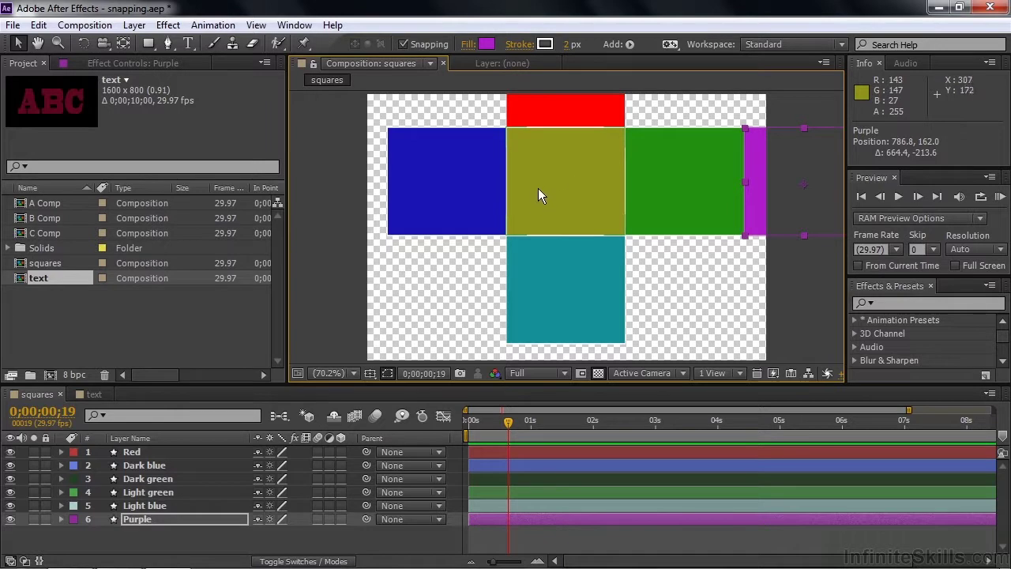
Step: Parent the Red, Dark blue, Dark green and Light blue layers to Light green, and parent Purple to Dark green
{"action": "left_click", "coordinate": [154, 448]}
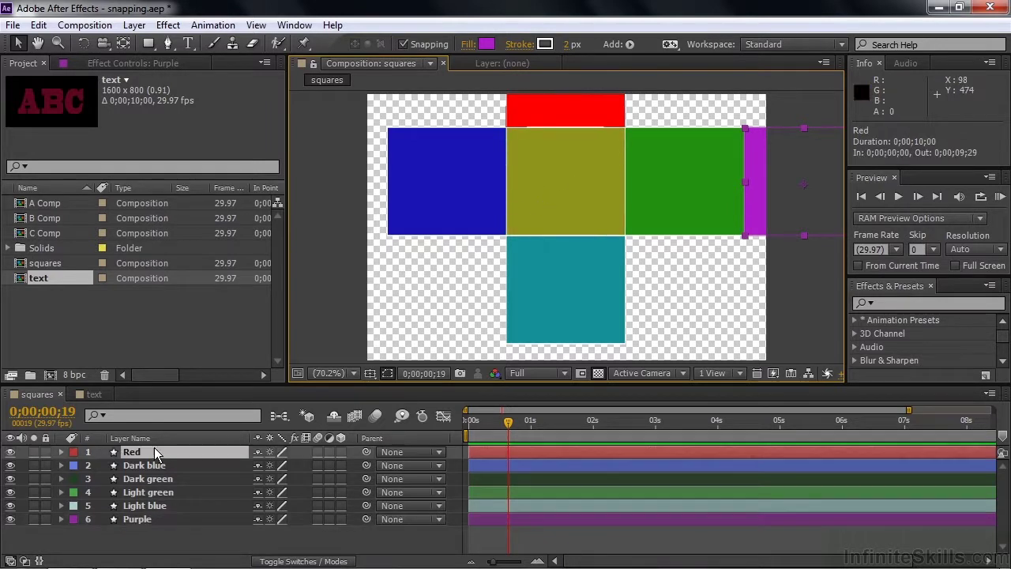
{"action": "left_click", "coordinate": [163, 512], "text": "shift"}
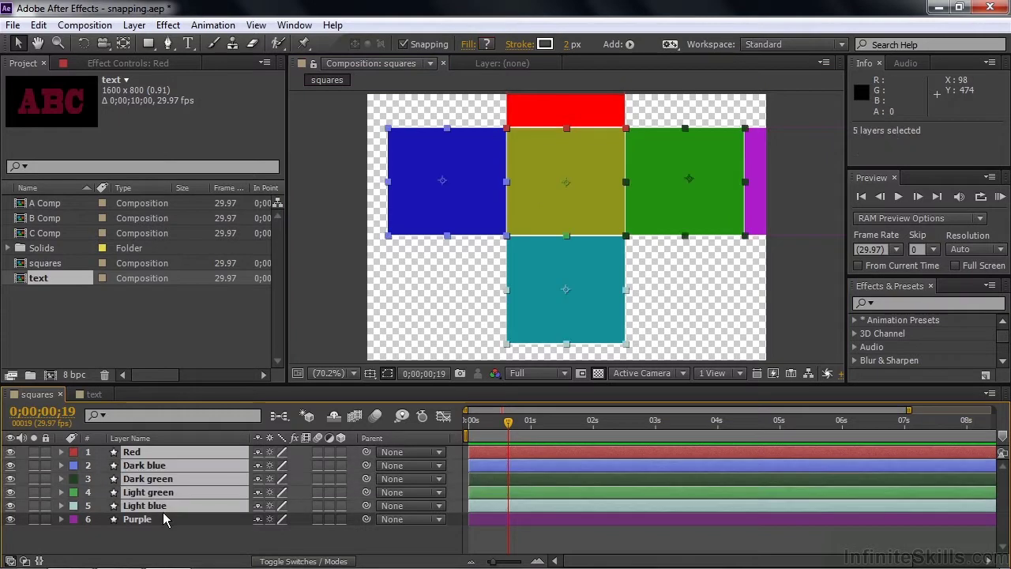
{"action": "left_click", "coordinate": [163, 517], "text": "shift"}
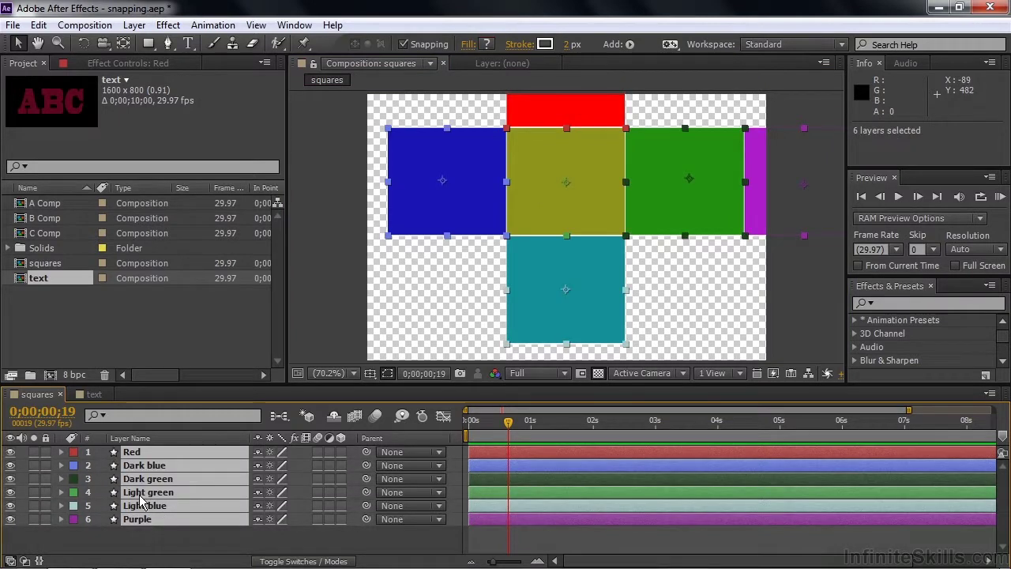
{"action": "left_click", "coordinate": [140, 493], "text": "ctrl"}
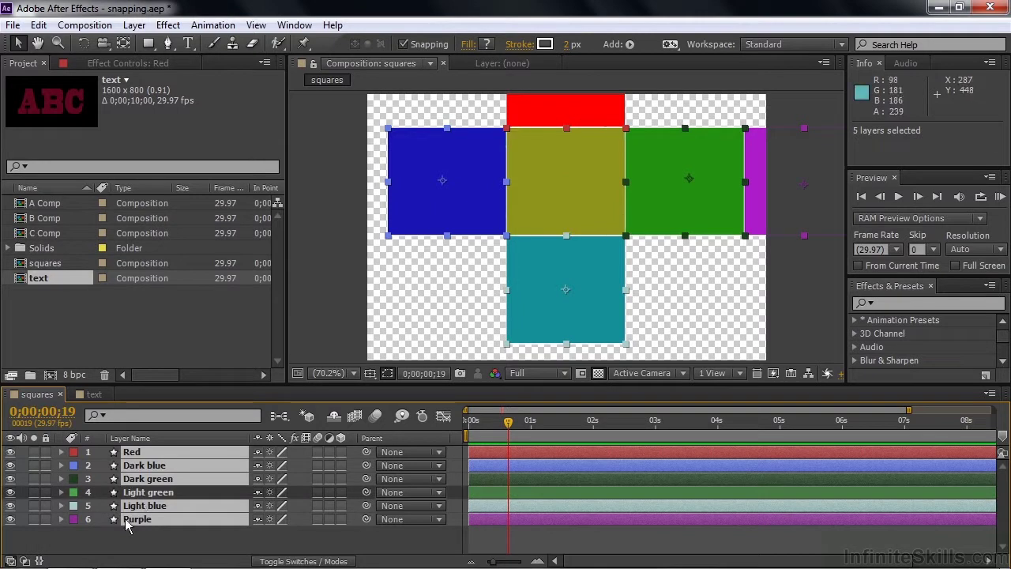
{"action": "left_click", "coordinate": [128, 520], "text": "ctrl"}
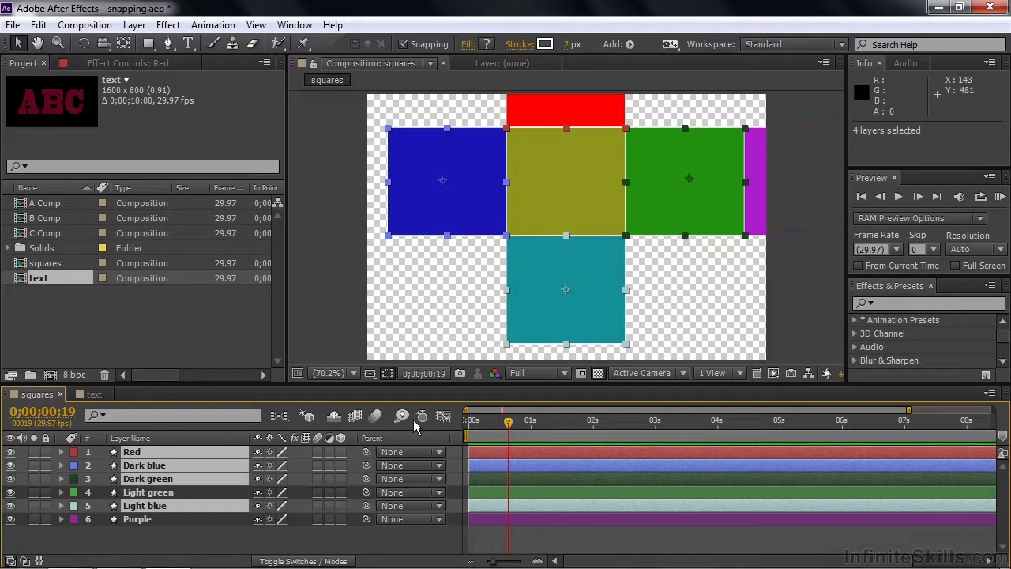
{"action": "left_click_drag", "start_coordinate": [341, 452], "coordinate": [216, 493]}
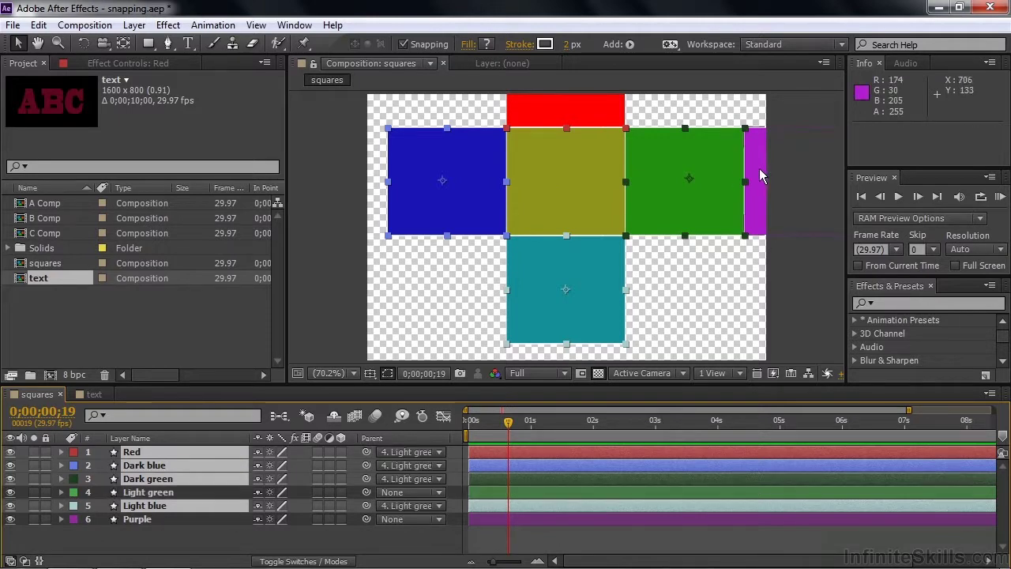
{"action": "left_click_drag", "start_coordinate": [366, 519], "coordinate": [235, 480]}
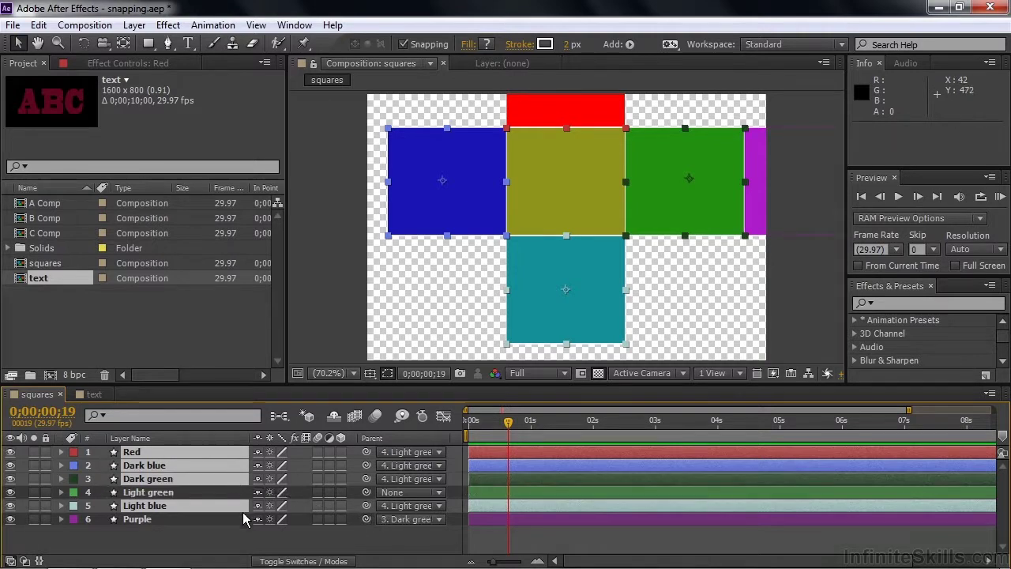
{"action": "left_click", "coordinate": [236, 547]}
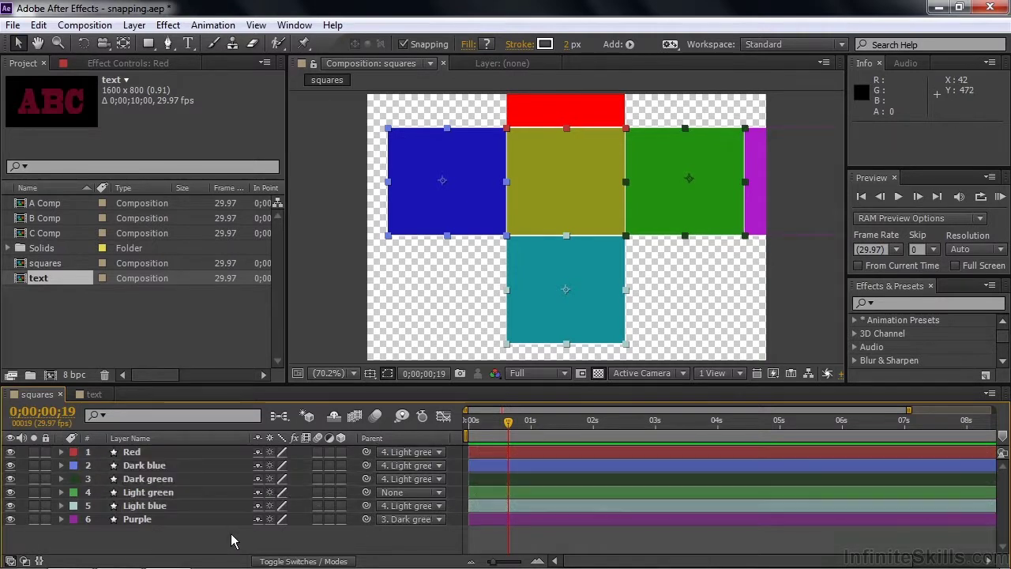
Step: Reveal the Light green layer's position and move it with its child squares to 258.8, 204.5
{"action": "left_click", "coordinate": [154, 491]}
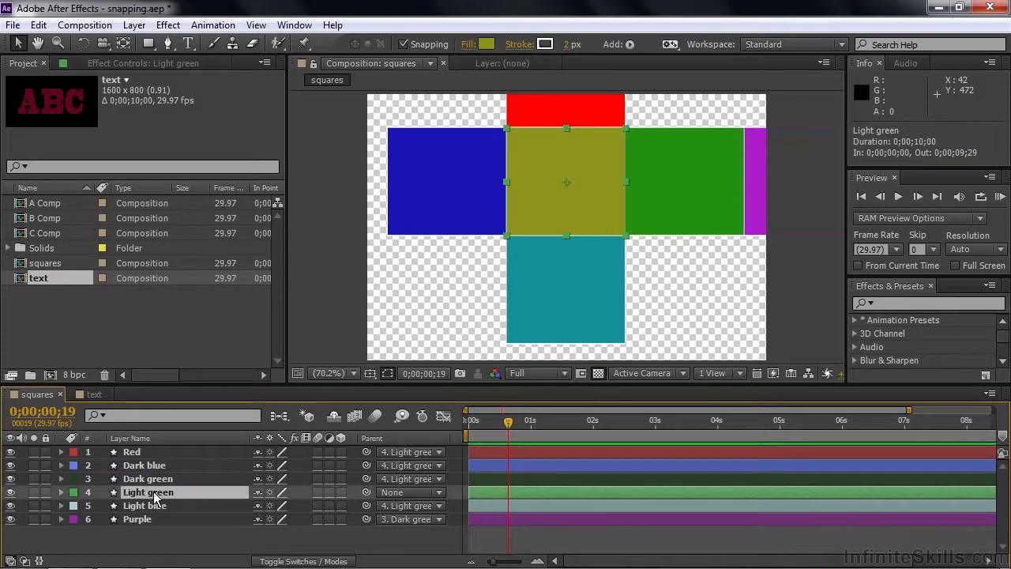
{"action": "key", "text": "p"}
{"action": "left_click_drag", "start_coordinate": [268, 512], "coordinate": [324, 516]}
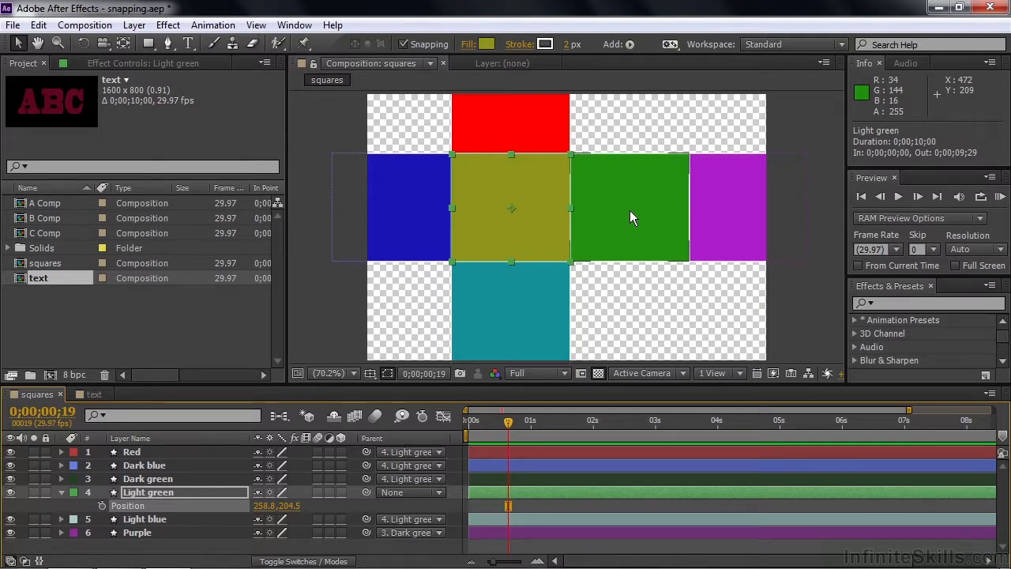
Step: With the Pan Behind tool, snap the purple, dark green, light blue and dark blue squares' anchor points to the edges shared with their parent squares
{"action": "left_click", "coordinate": [731, 205]}
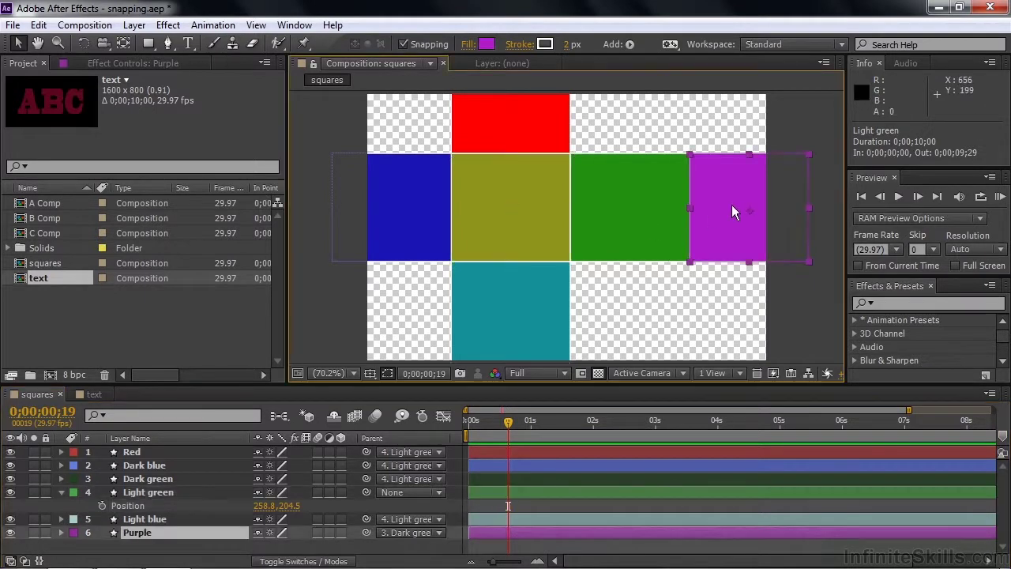
{"action": "left_click", "coordinate": [123, 44]}
{"action": "left_click_drag", "start_coordinate": [750, 211], "coordinate": [577, 209]}
{"action": "left_click", "coordinate": [632, 207]}
{"action": "left_click_drag", "start_coordinate": [509, 324], "coordinate": [511, 263]}
{"action": "left_click", "coordinate": [393, 213]}
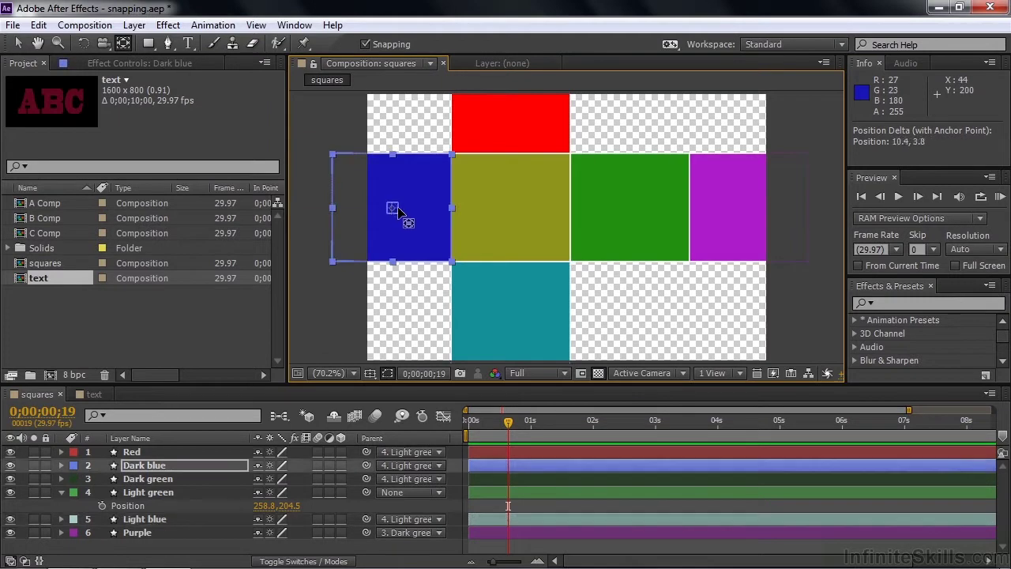
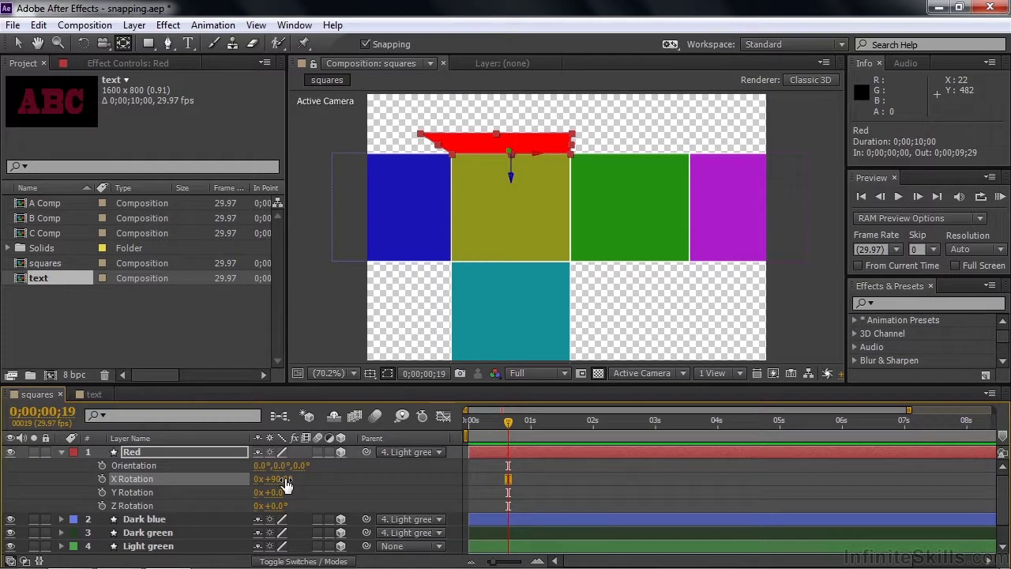
Step: Collapse the Red layer's properties and set the Dark blue layer's Y Rotation to -90°
{"action": "left_click", "coordinate": [62, 452]}
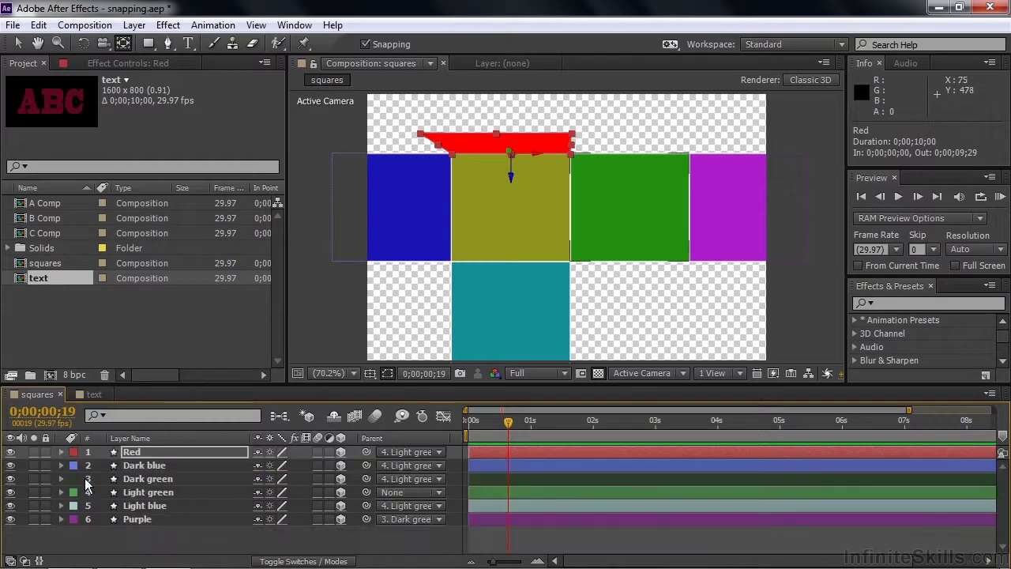
{"action": "left_click", "coordinate": [157, 464]}
{"action": "key", "text": "r"}
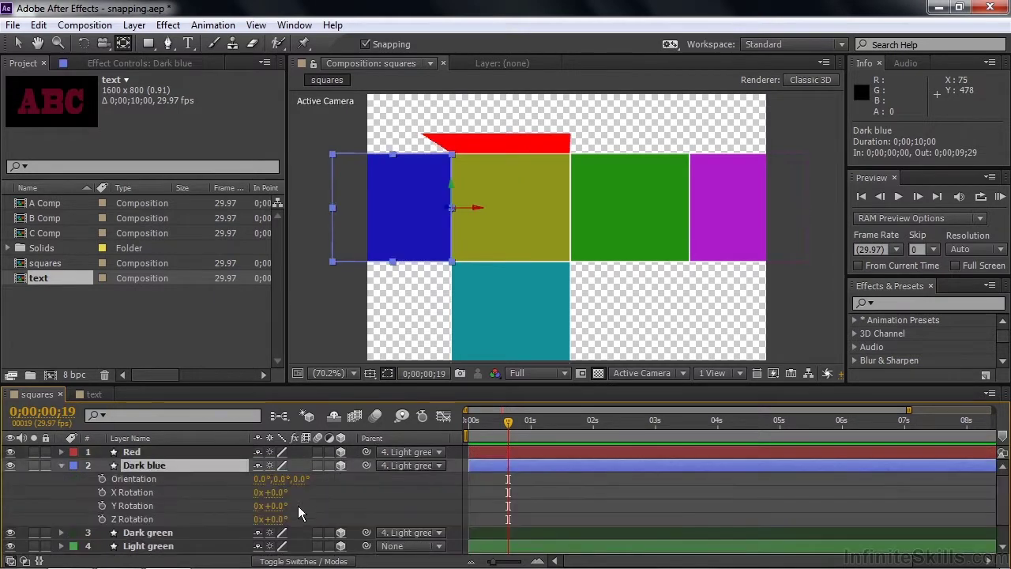
{"action": "left_click_drag", "start_coordinate": [282, 509], "coordinate": [208, 503]}
{"action": "left_click", "coordinate": [266, 504]}
{"action": "type", "text": "-90"}
{"action": "key", "text": "Return"}
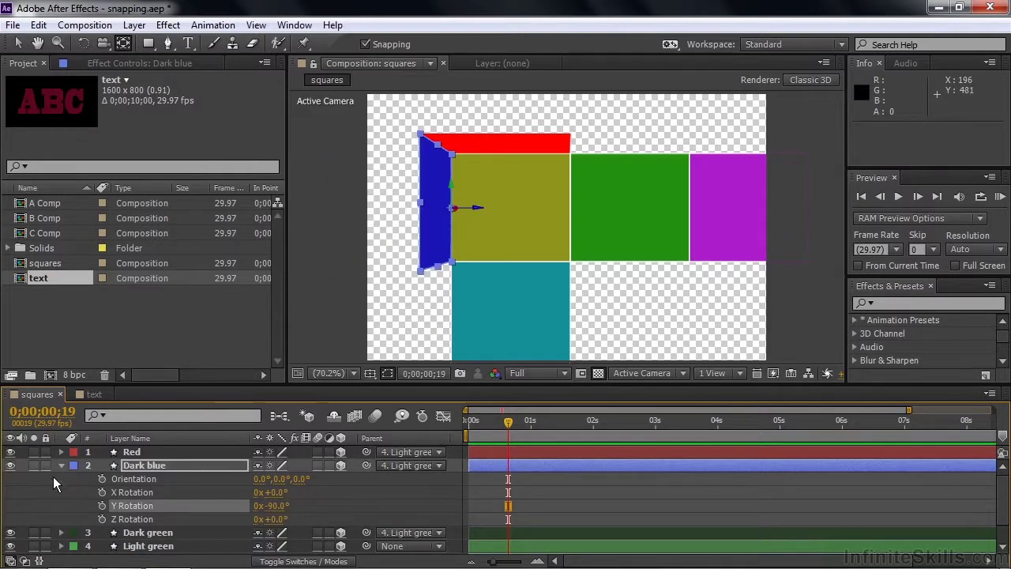
{"action": "left_click", "coordinate": [61, 465]}
Step: Fold up the lower square by setting the Light blue layer's X Rotation to -90°
{"action": "left_click", "coordinate": [158, 506]}
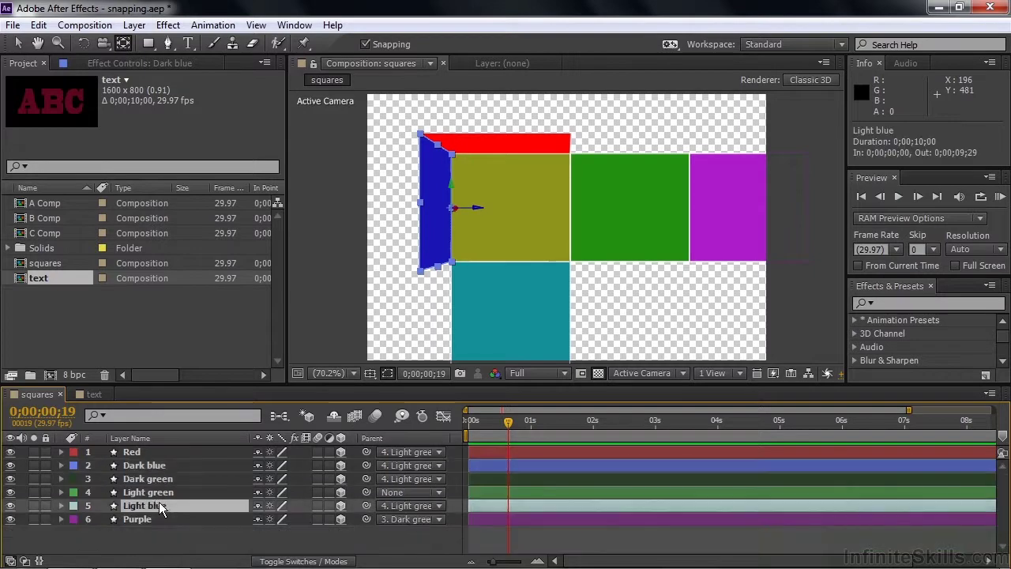
{"action": "key", "text": "r"}
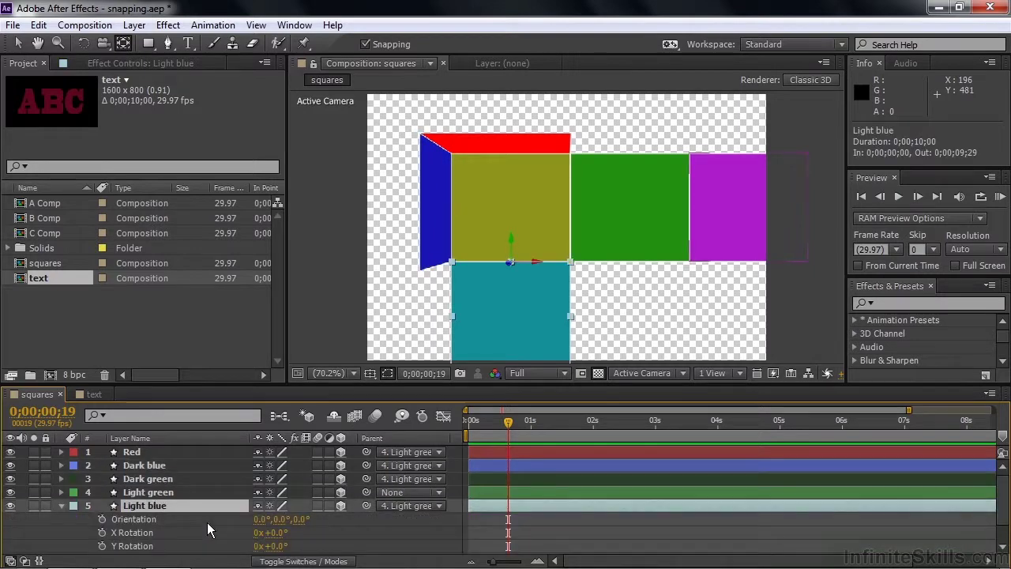
{"action": "left_click_drag", "start_coordinate": [273, 533], "coordinate": [210, 535]}
{"action": "left_click", "coordinate": [275, 532]}
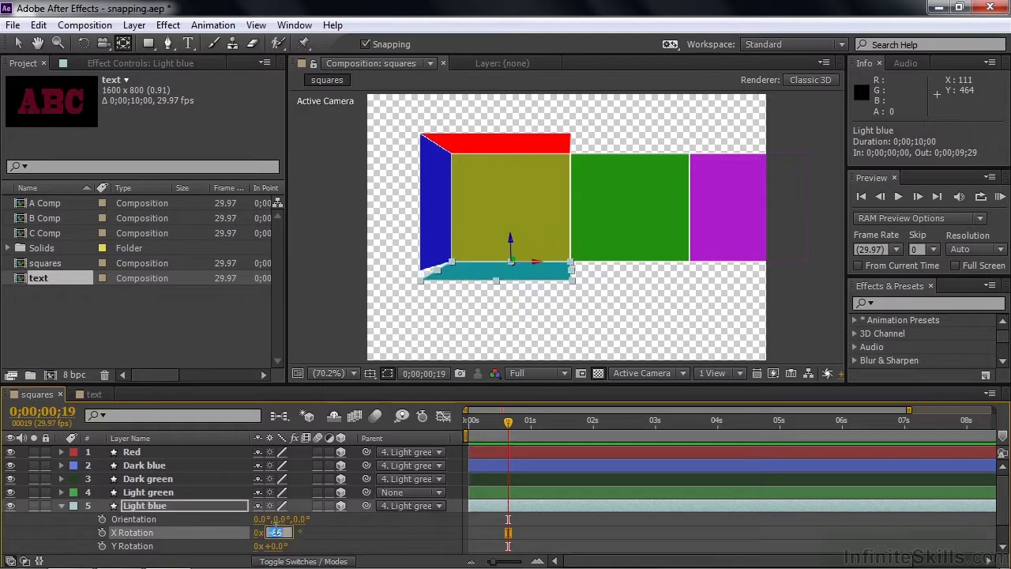
{"action": "type", "text": "-90"}
{"action": "key", "text": "Return"}
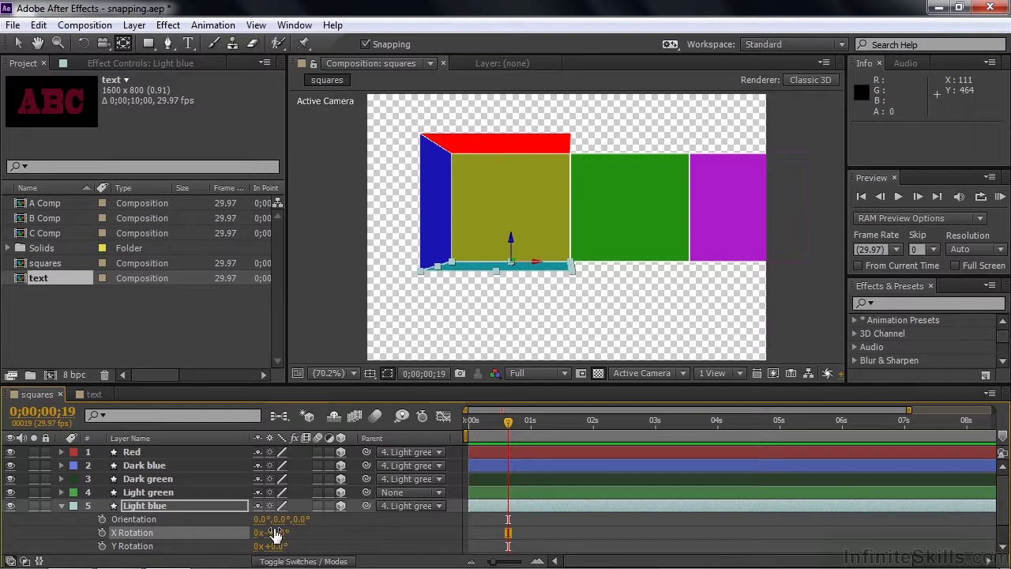
Step: Set the Dark green layer's Y Rotation to 90° so it folds together with its purple child
{"action": "left_click", "coordinate": [150, 479]}
{"action": "key", "text": "r"}
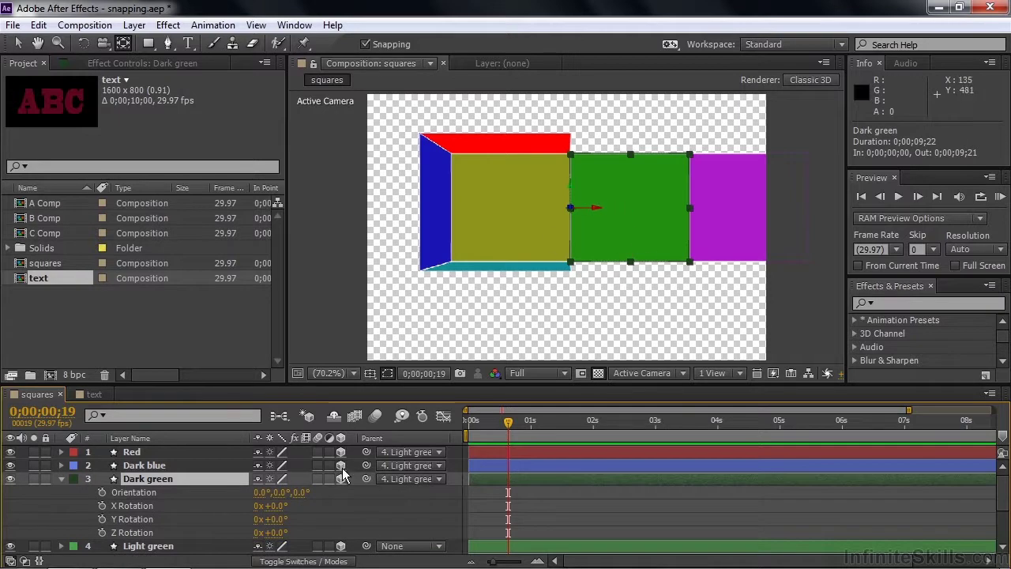
{"action": "left_click_drag", "start_coordinate": [271, 519], "coordinate": [312, 515]}
{"action": "left_click", "coordinate": [280, 520]}
{"action": "type", "text": "90"}
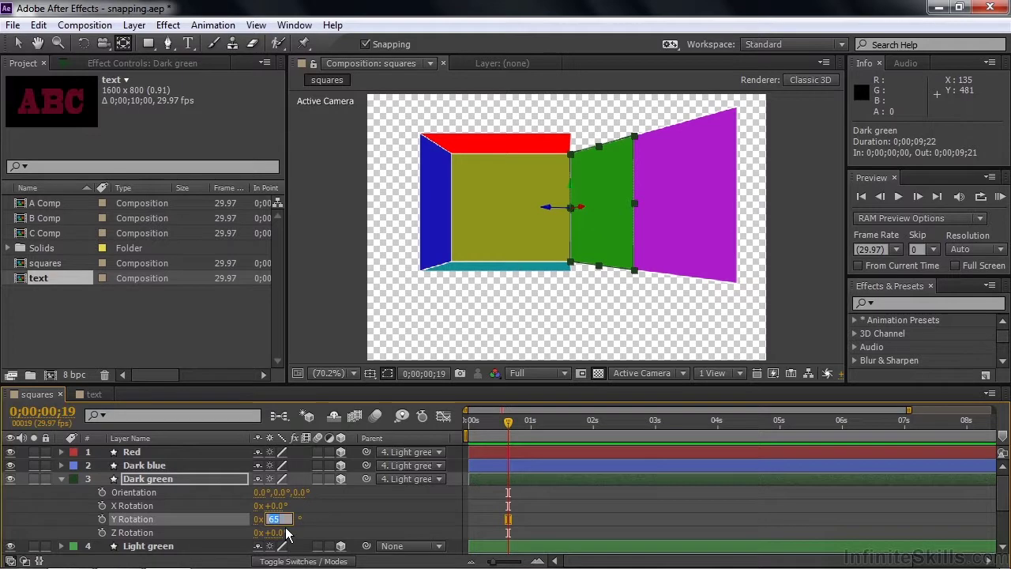
{"action": "key", "text": "Return"}
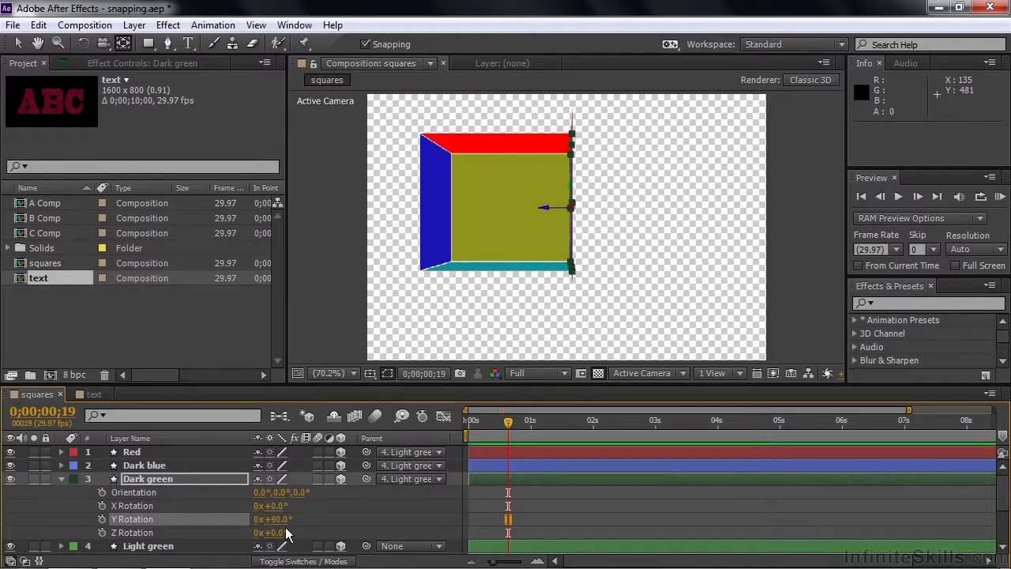
{"action": "left_click", "coordinate": [62, 478]}
Step: Turn the whole cube by setting the parent Light green layer's Y Rotation to about -32°
{"action": "left_click", "coordinate": [168, 491]}
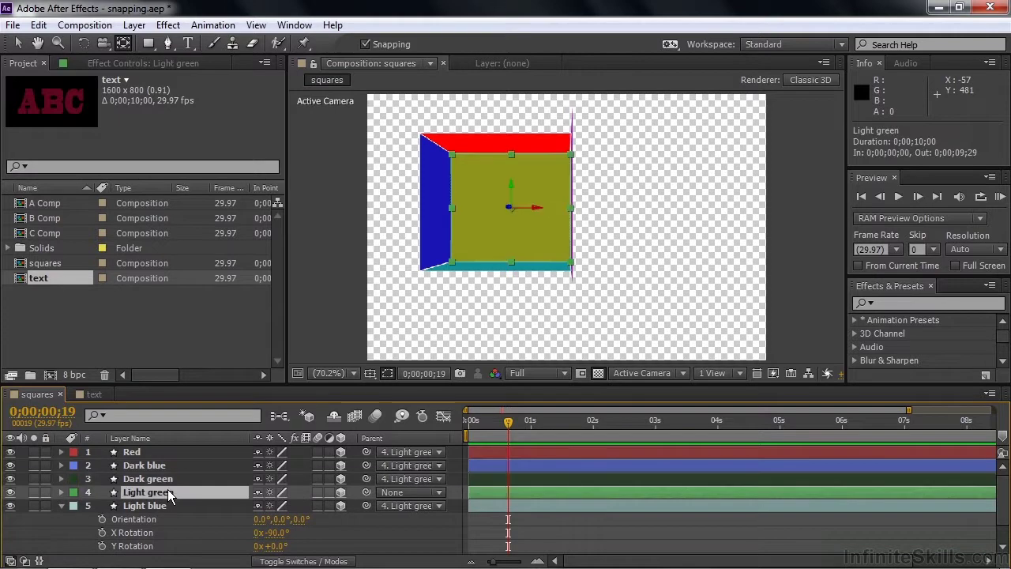
{"action": "key", "text": "r"}
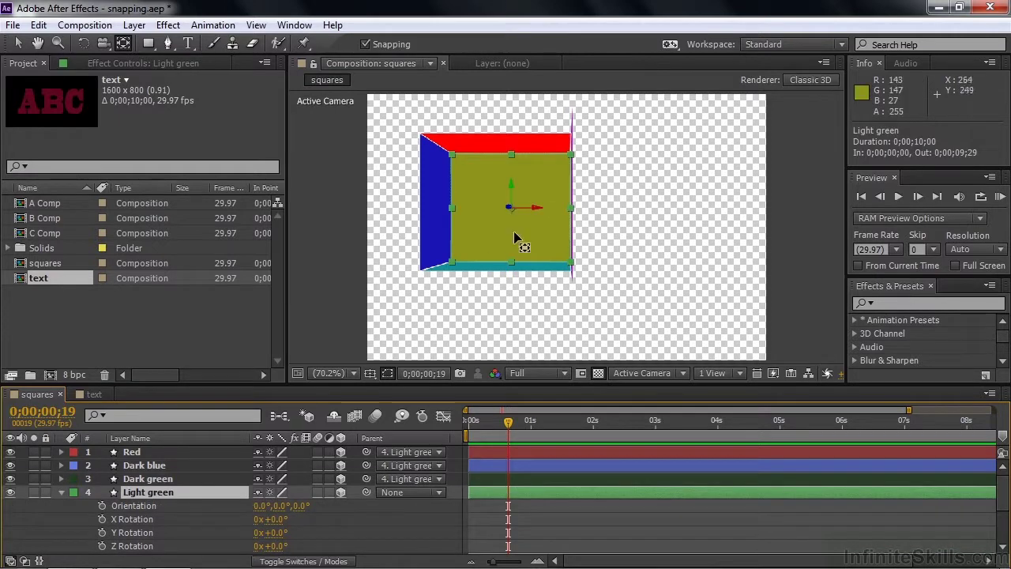
{"action": "left_click_drag", "start_coordinate": [268, 534], "coordinate": [251, 538]}
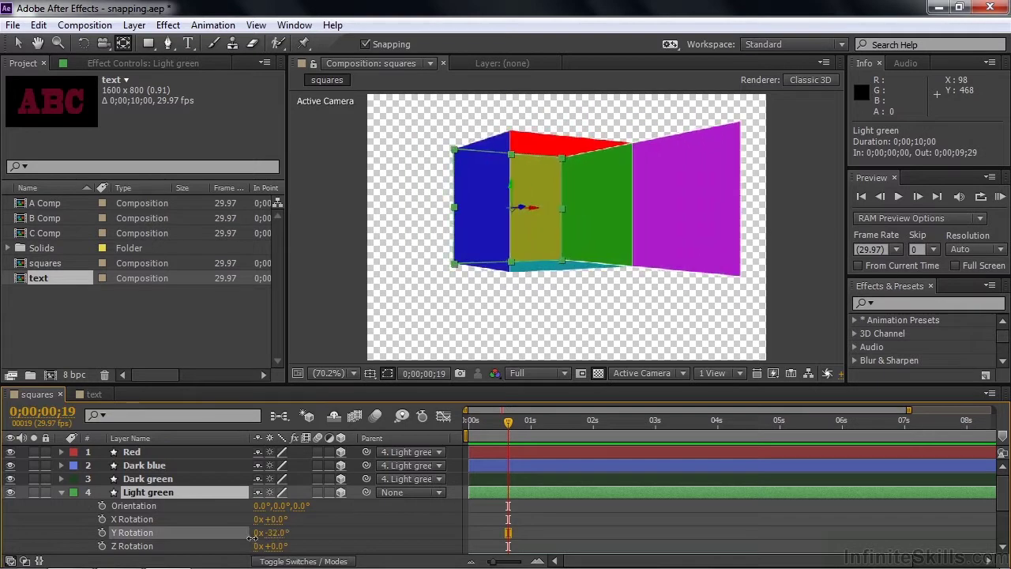
{"action": "left_click", "coordinate": [61, 492]}
Step: Close the cube's open face by setting the Purple layer's Y Rotation to 90°
{"action": "left_click", "coordinate": [144, 519]}
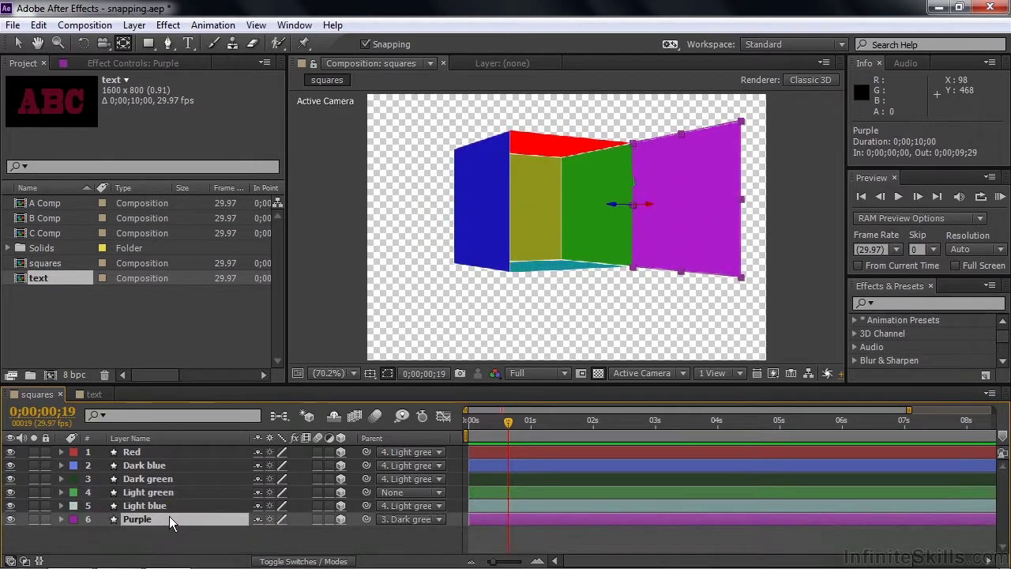
{"action": "key", "text": "r"}
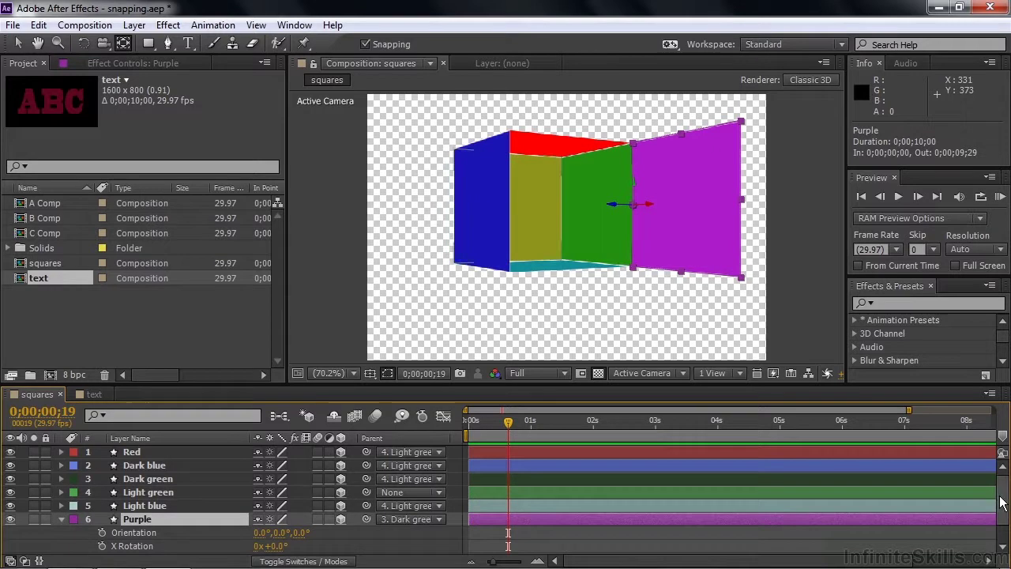
{"action": "scroll", "coordinate": [1002, 503], "scroll_direction": "down", "scroll_amount": 2}
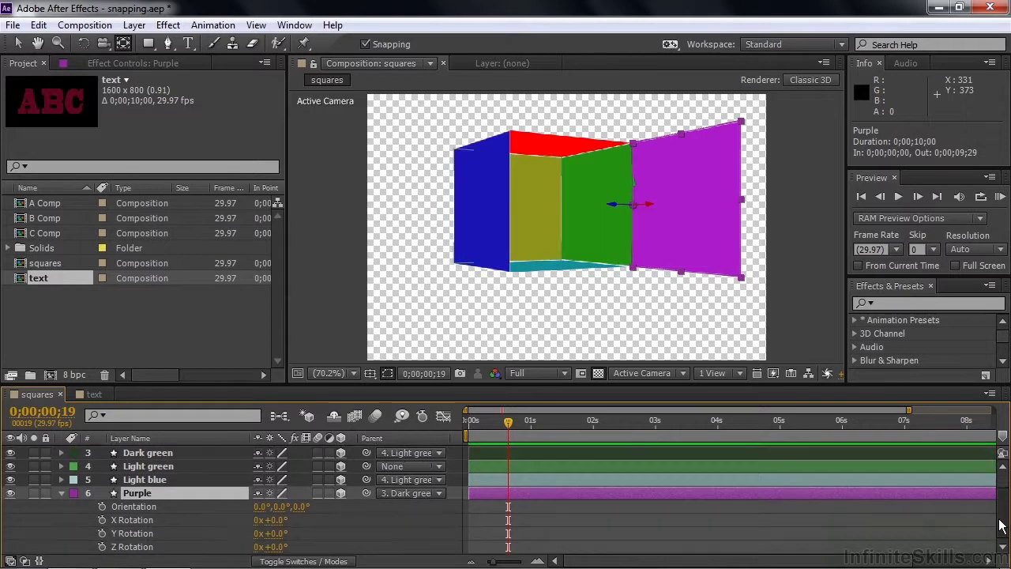
{"action": "left_click_drag", "start_coordinate": [271, 534], "coordinate": [312, 535]}
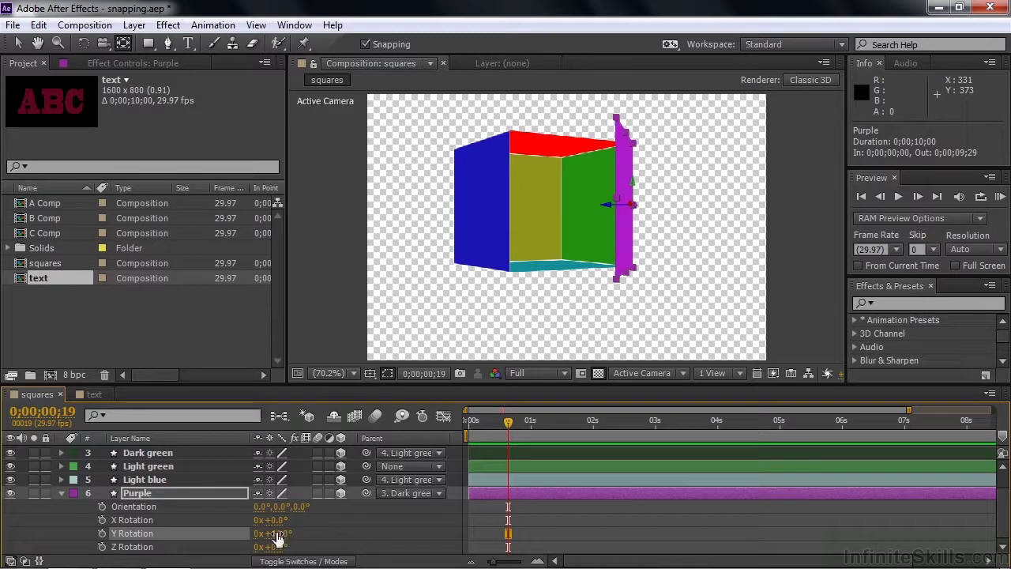
{"action": "left_click", "coordinate": [276, 533]}
{"action": "type", "text": "90"}
{"action": "key", "text": "Return"}
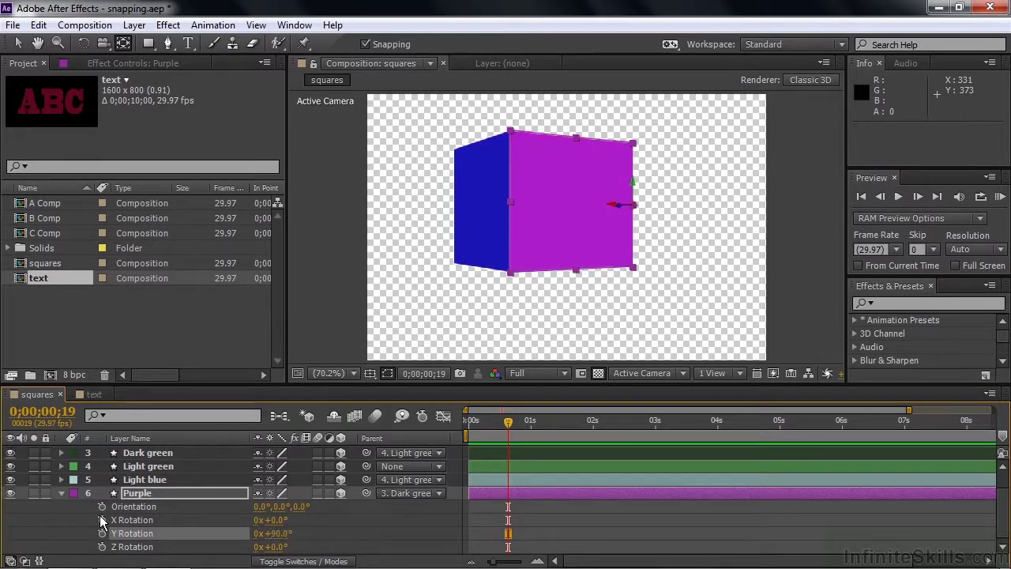
{"action": "left_click", "coordinate": [63, 493]}
Step: Select all six square layers and lower their opacity together to 81%
{"action": "left_click", "coordinate": [172, 540]}
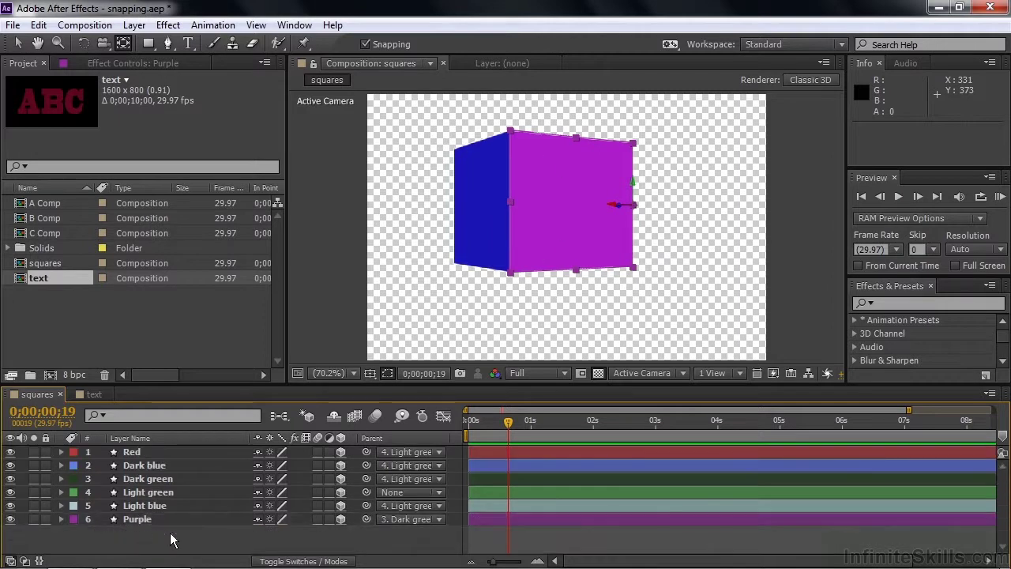
{"action": "key", "text": "ctrl+a"}
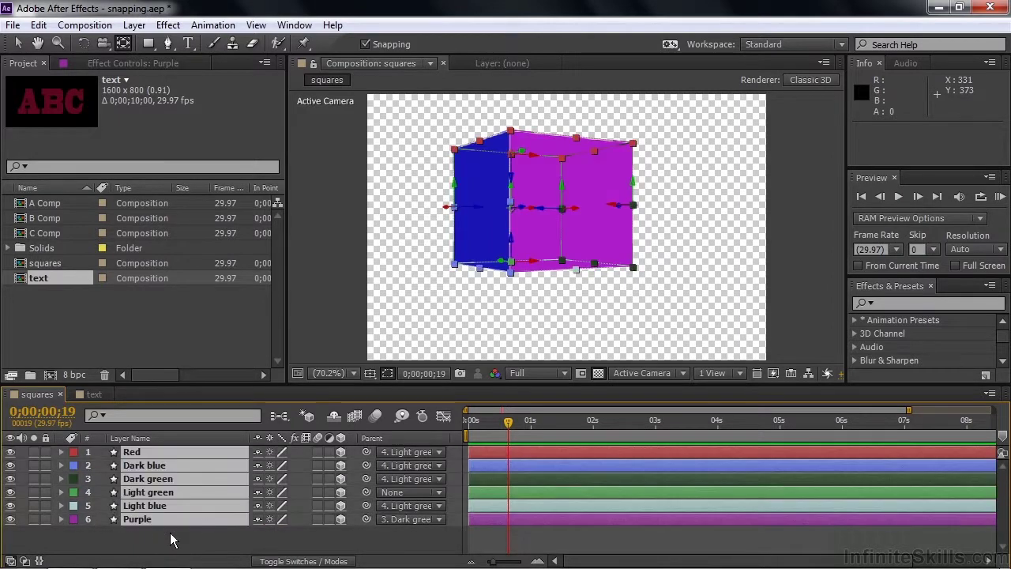
{"action": "key", "text": "t"}
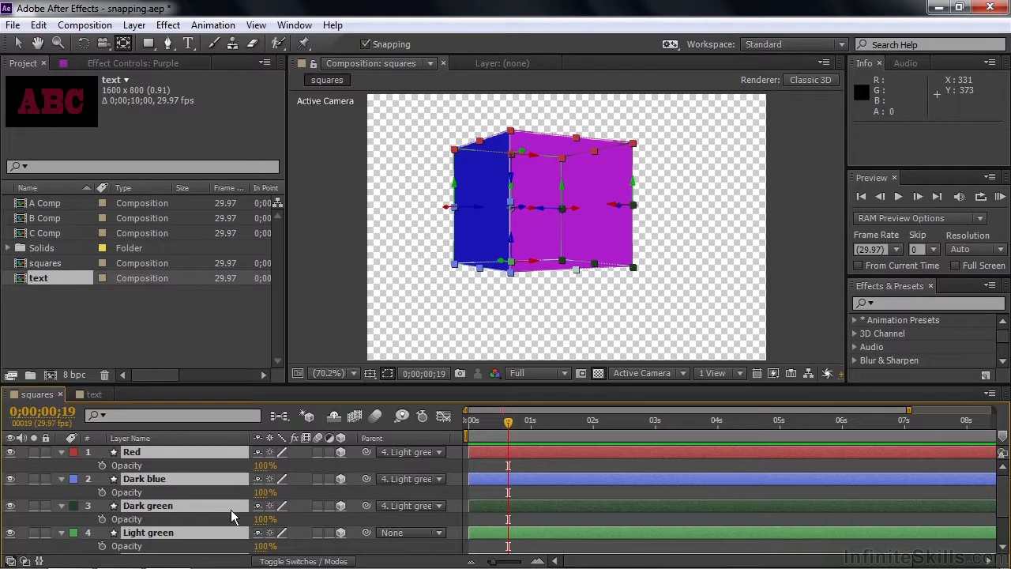
{"action": "left_click_drag", "start_coordinate": [263, 466], "coordinate": [246, 464]}
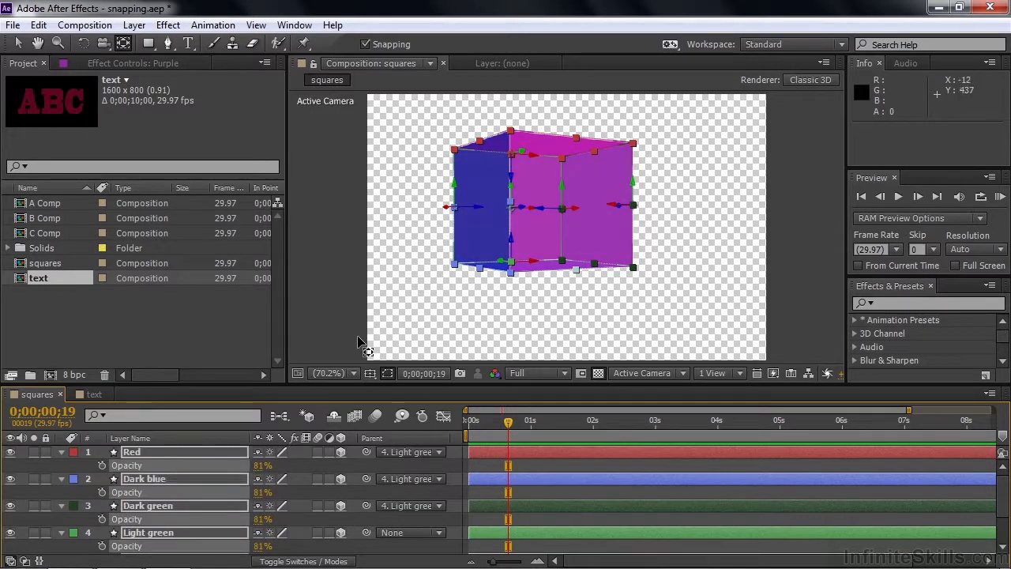
Step: Tumble the whole cube by changing the parent Light green layer's X Rotation
{"action": "left_click", "coordinate": [18, 46]}
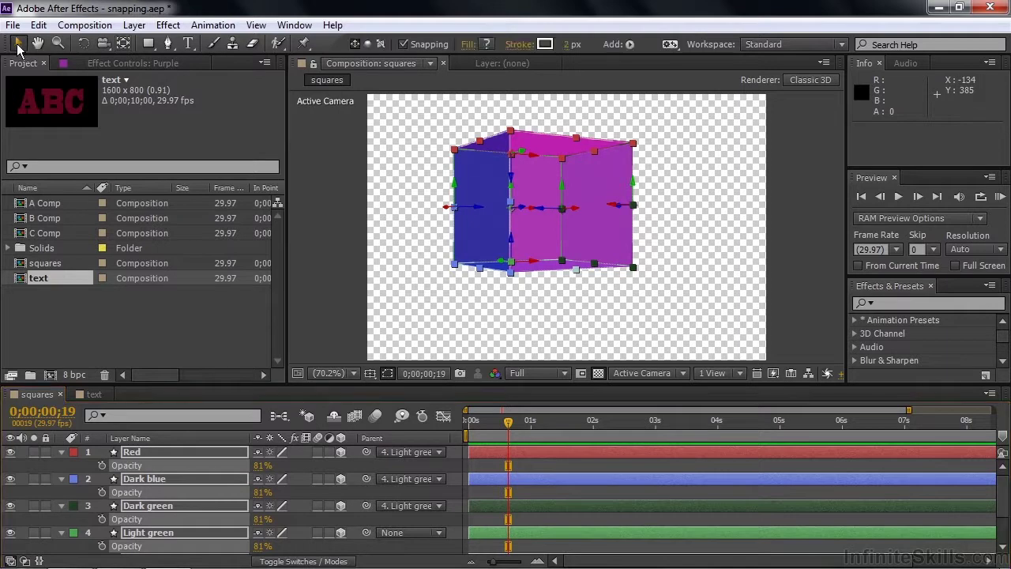
{"action": "left_click", "coordinate": [503, 320]}
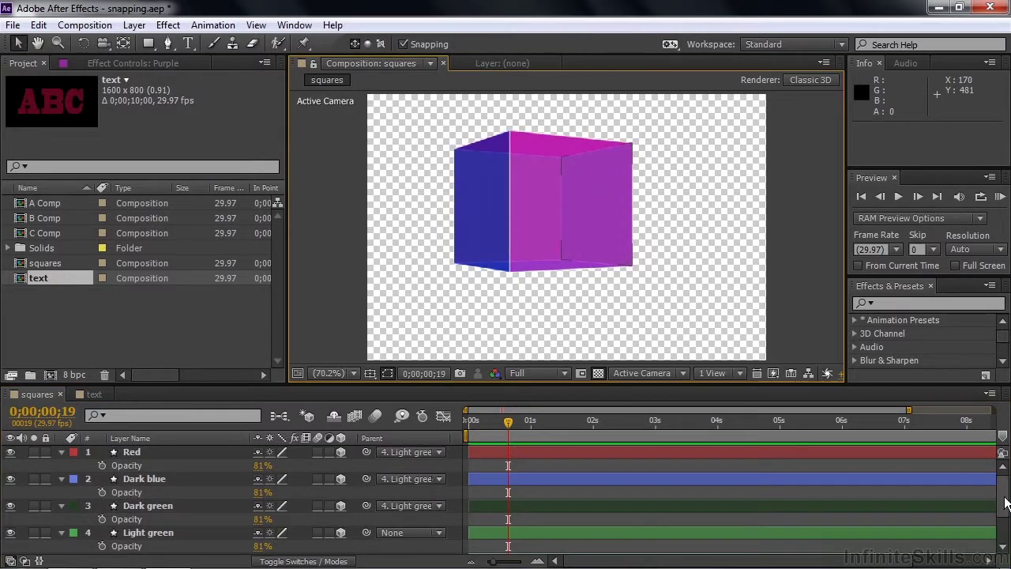
{"action": "left_click_drag", "start_coordinate": [1005, 503], "coordinate": [1004, 537]}
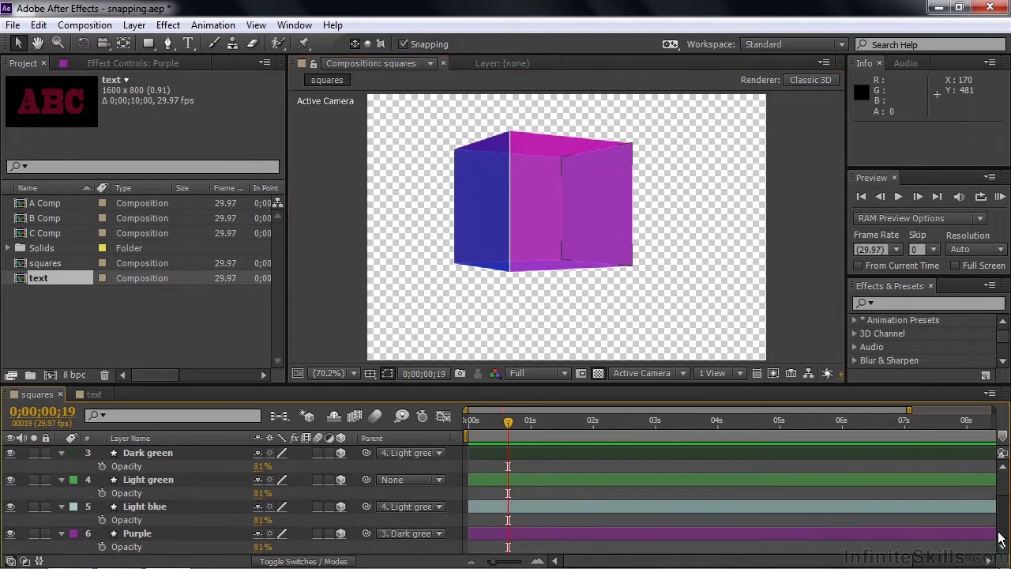
{"action": "left_click", "coordinate": [151, 477]}
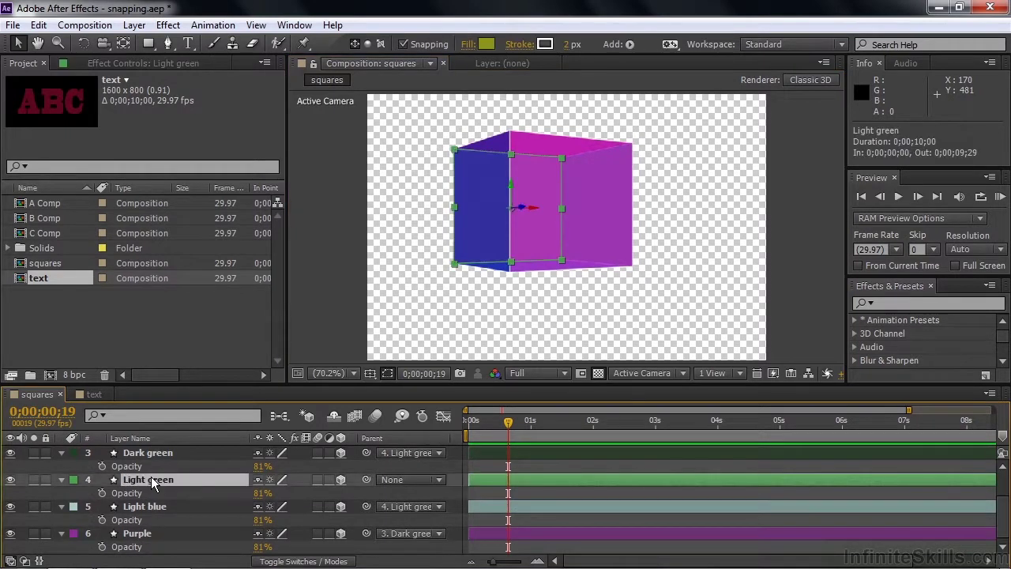
{"action": "key", "text": "r"}
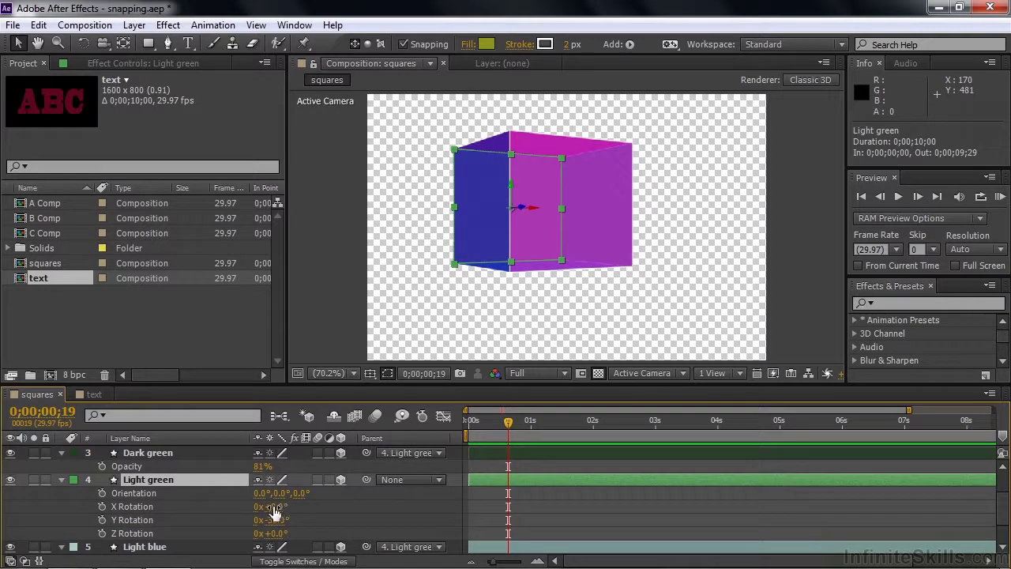
{"action": "left_click_drag", "start_coordinate": [273, 506], "coordinate": [283, 538]}
Step: Open the text composition and check the 3D renderer choice in its advanced composition settings without changing it
{"action": "left_click", "coordinate": [98, 396]}
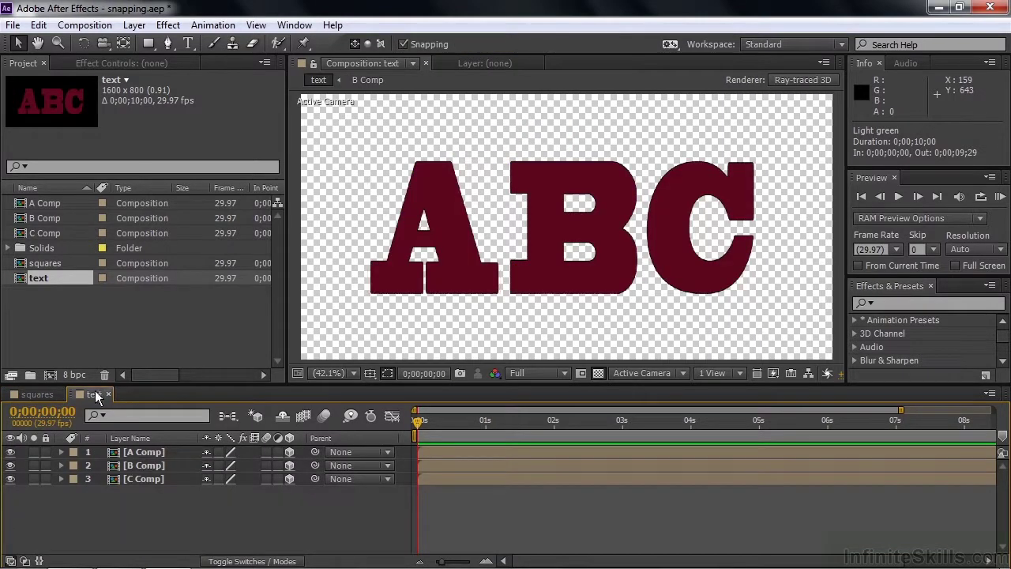
{"action": "right_click", "coordinate": [30, 278]}
{"action": "left_click", "coordinate": [89, 287]}
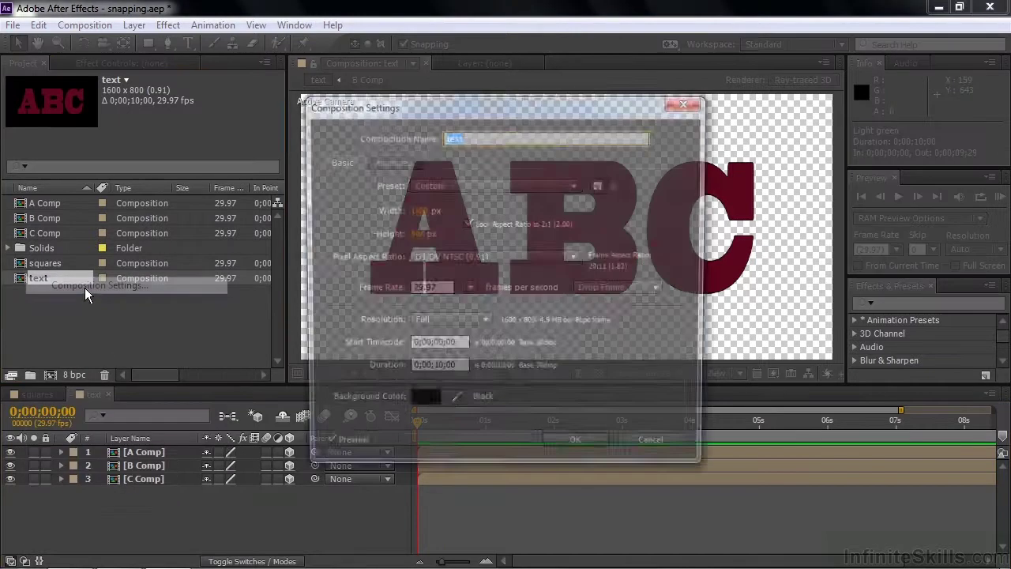
{"action": "left_click", "coordinate": [390, 161]}
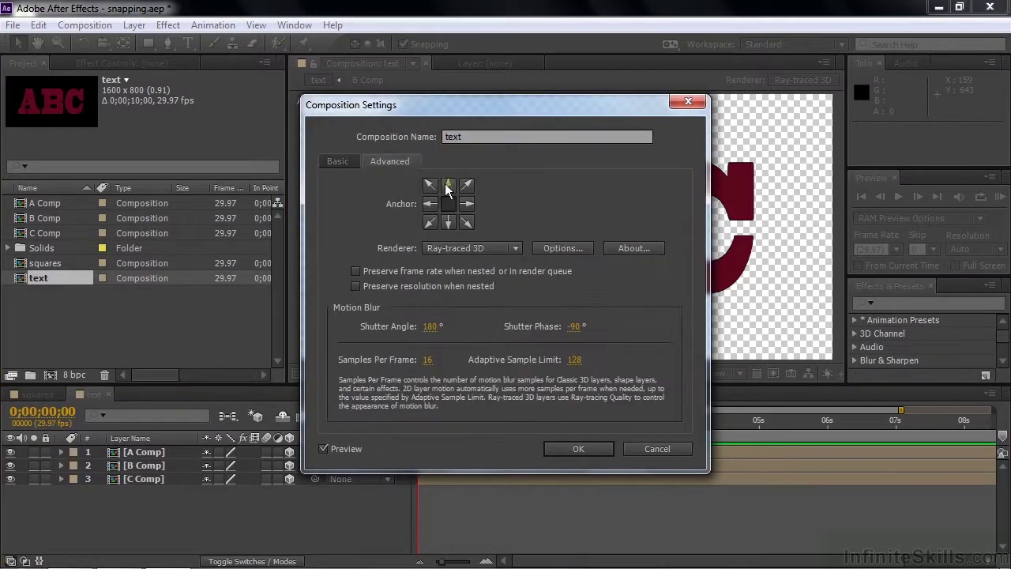
{"action": "left_click", "coordinate": [515, 248]}
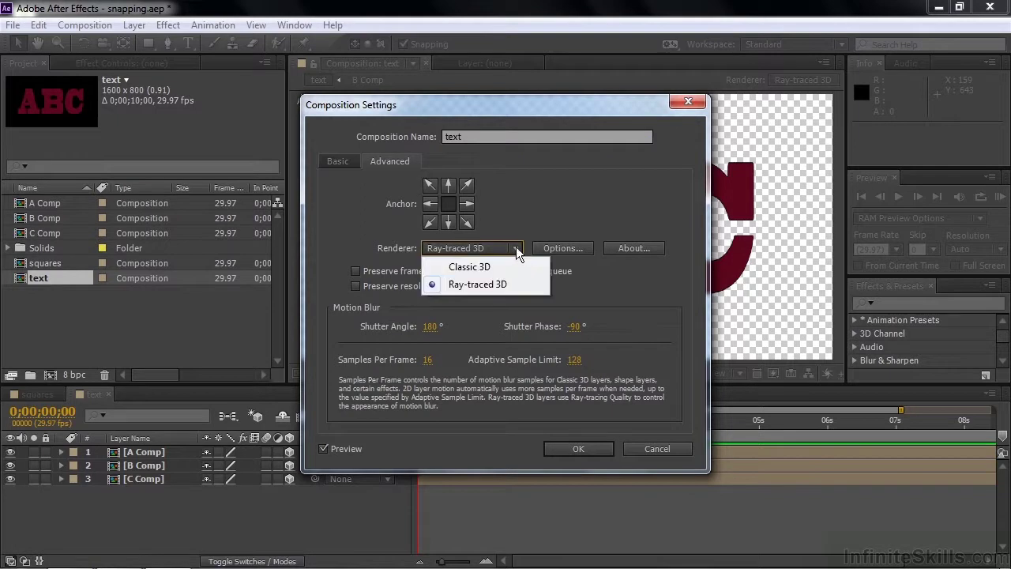
{"action": "left_click", "coordinate": [458, 286]}
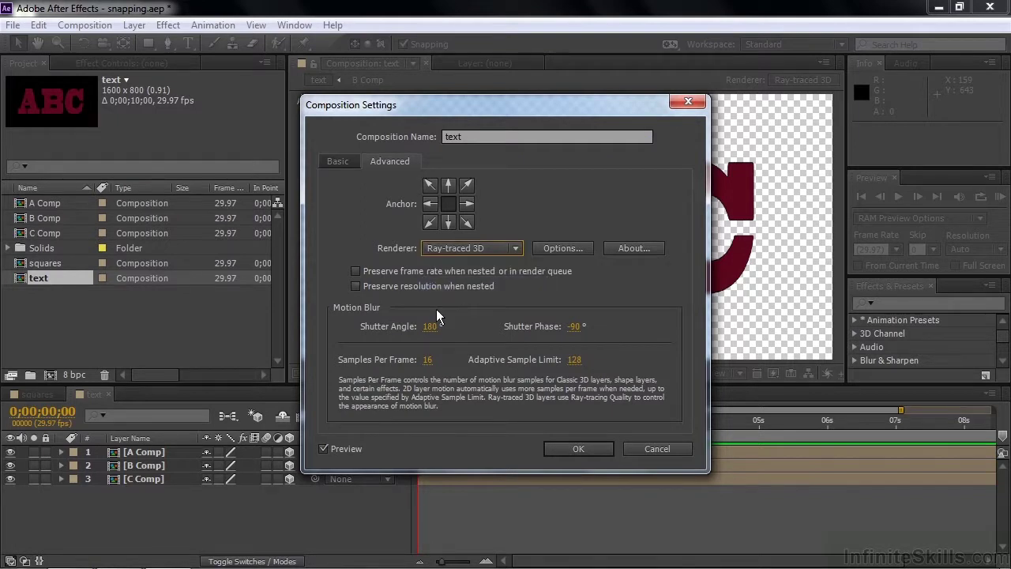
{"action": "left_click", "coordinate": [650, 449]}
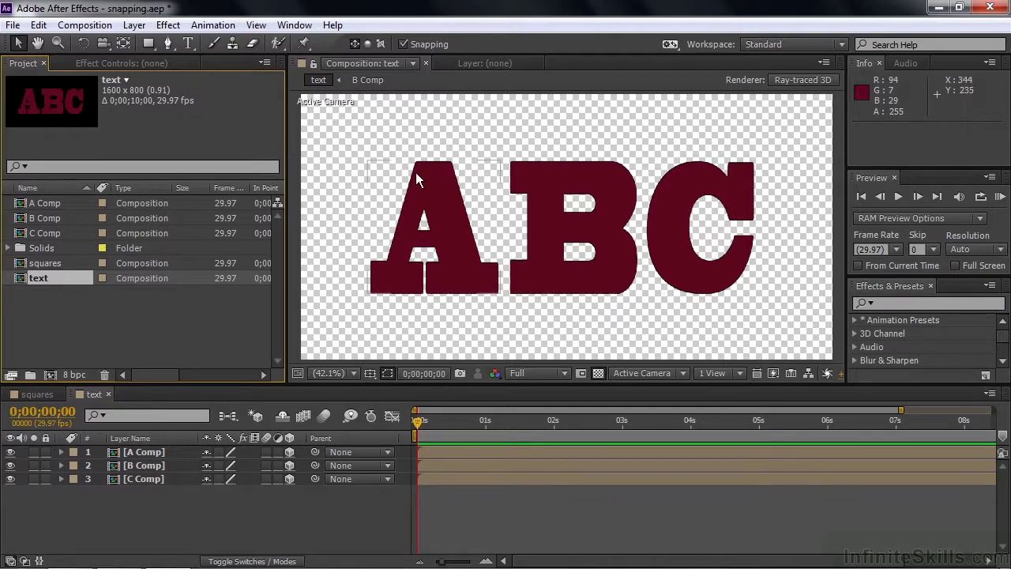
Step: Snap the letter A's right edge to B's left edge and the letter C's left edge to B's right edge
{"action": "left_click_drag", "start_coordinate": [454, 229], "coordinate": [494, 228]}
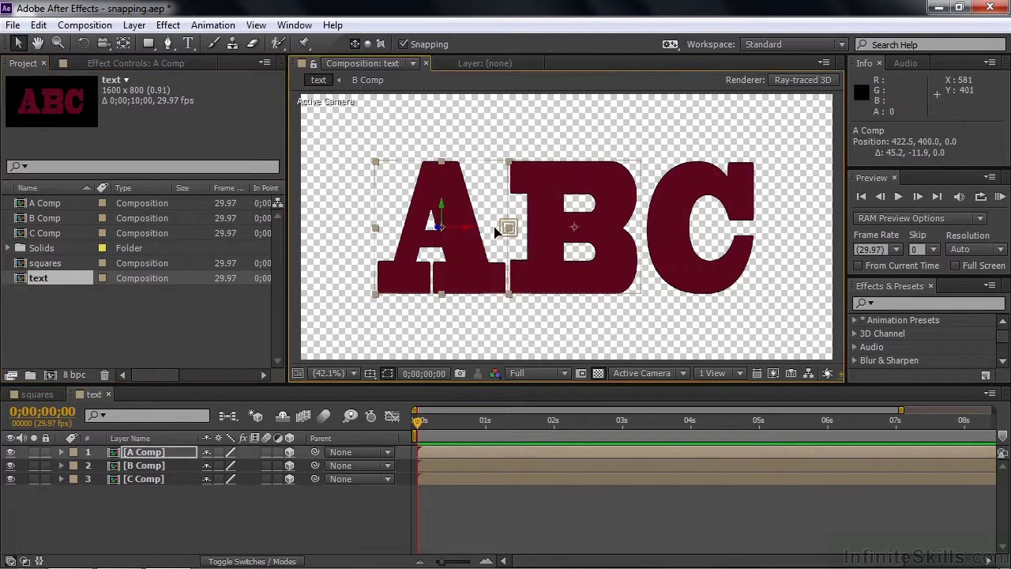
{"action": "left_click", "coordinate": [666, 227]}
{"action": "mouse_move", "coordinate": [660, 229]}
{"action": "left_mouse_down"}
{"action": "mouse_move", "coordinate": [643, 226]}
{"action": "mouse_move", "coordinate": [663, 224]}
{"action": "mouse_move", "coordinate": [662, 238]}
{"action": "left_mouse_up"}
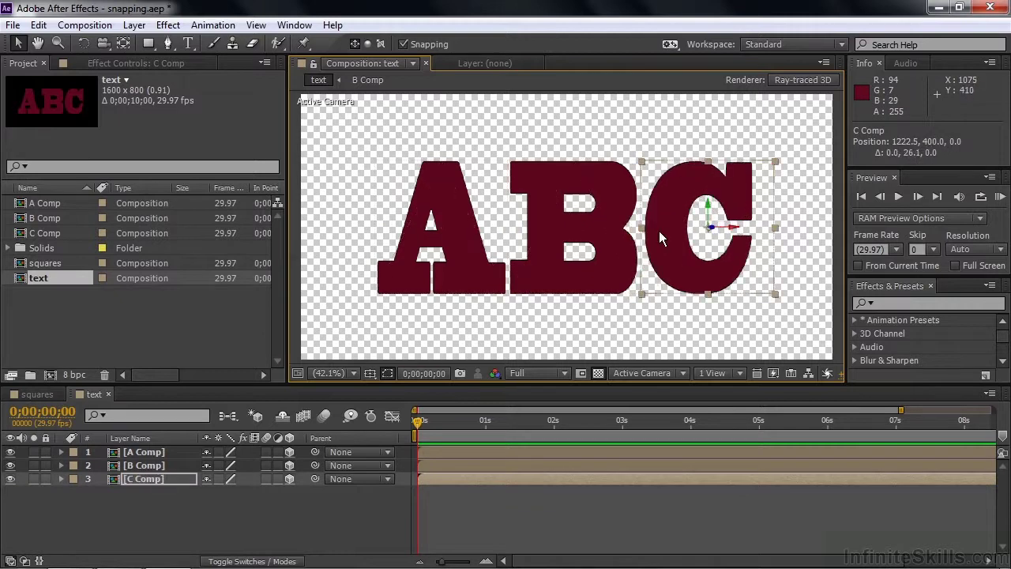
Step: Move the A layer's anchor point to its right edge beside B and snap the C layer's anchor point to its left edge
{"action": "left_click", "coordinate": [123, 45]}
{"action": "left_click", "coordinate": [426, 189]}
{"action": "left_click_drag", "start_coordinate": [442, 207], "coordinate": [514, 227]}
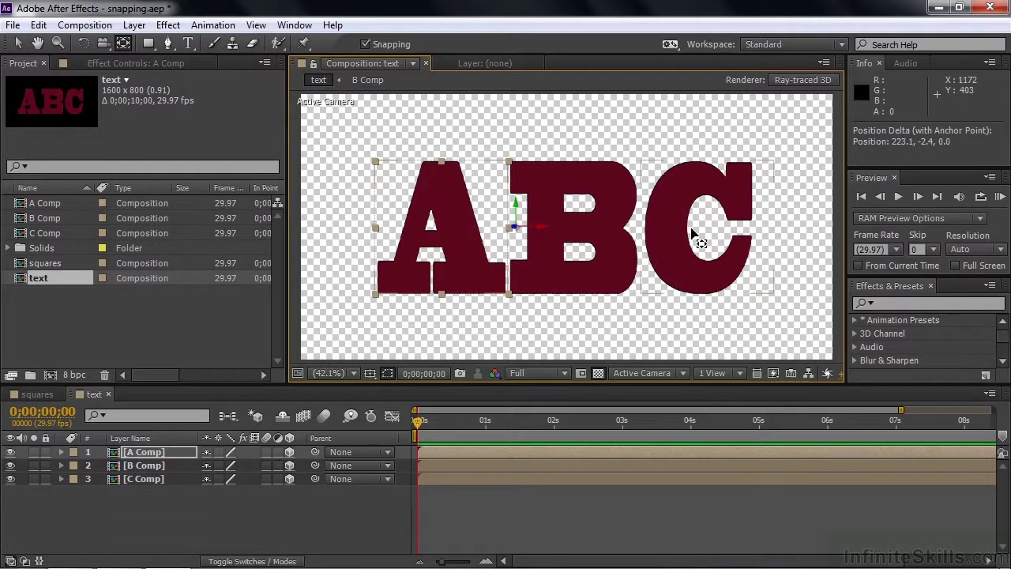
{"action": "left_click", "coordinate": [691, 233]}
{"action": "left_click_drag", "start_coordinate": [711, 226], "coordinate": [643, 227]}
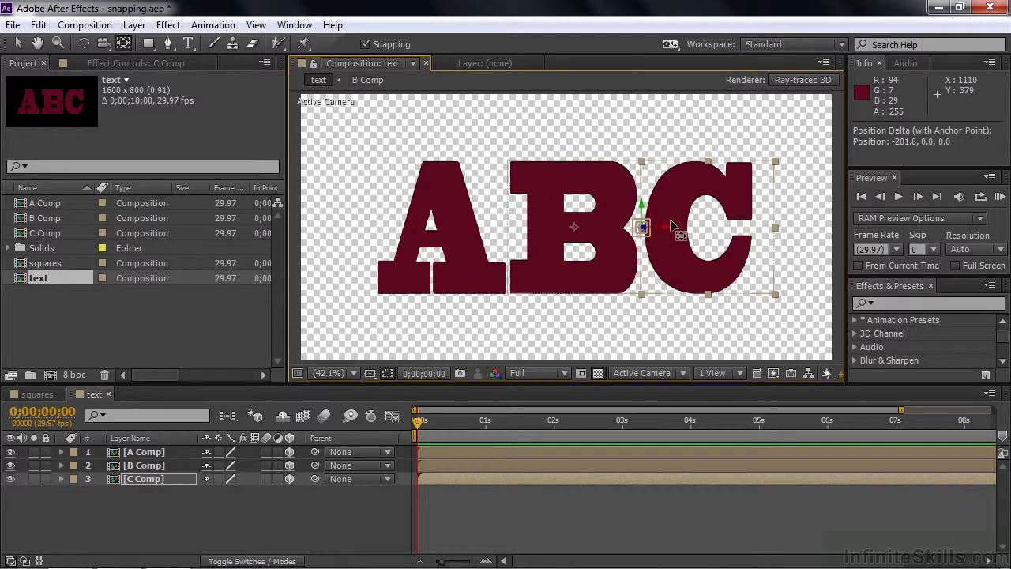
Step: View the letters from Custom View 1 and bend the B Comp layer with Curvature 100% and 33 Segments
{"action": "left_click", "coordinate": [683, 372]}
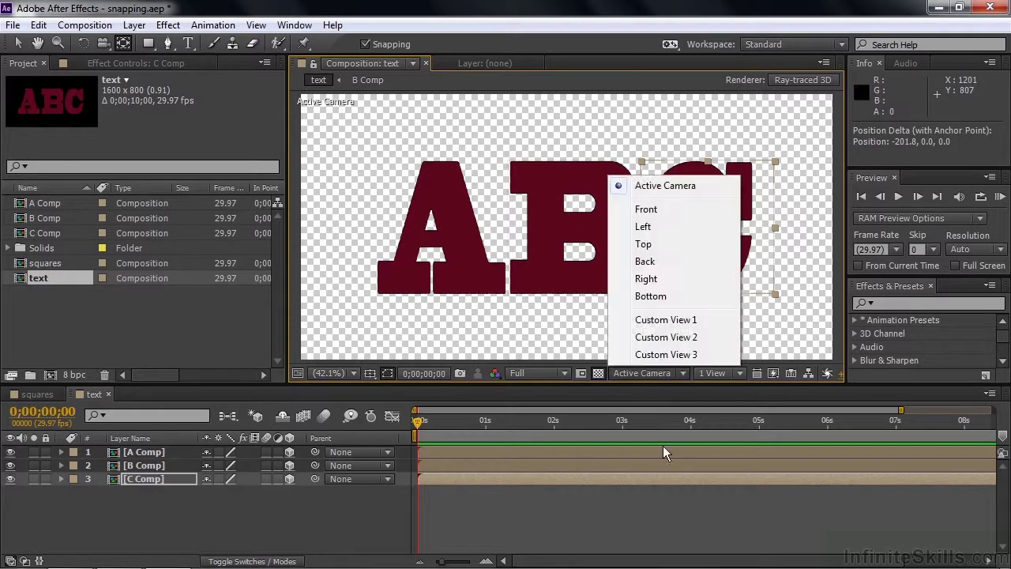
{"action": "left_click", "coordinate": [654, 324]}
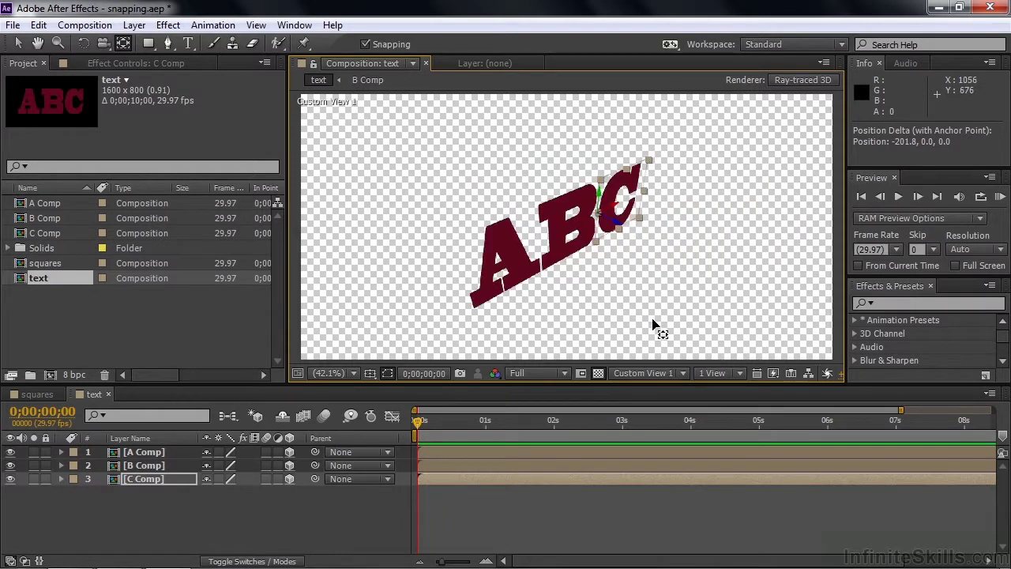
{"action": "left_click", "coordinate": [155, 467]}
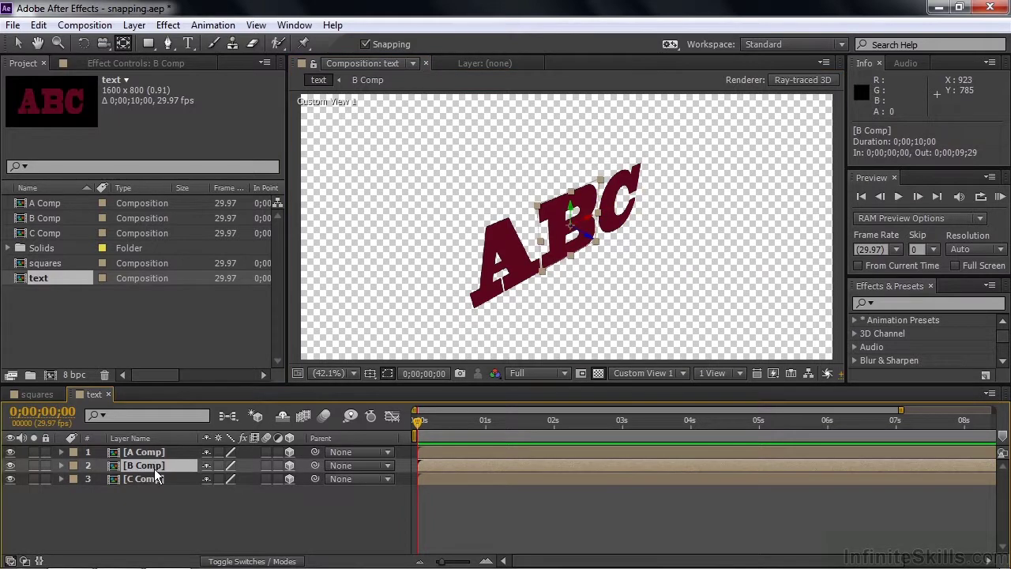
{"action": "left_click", "coordinate": [61, 465]}
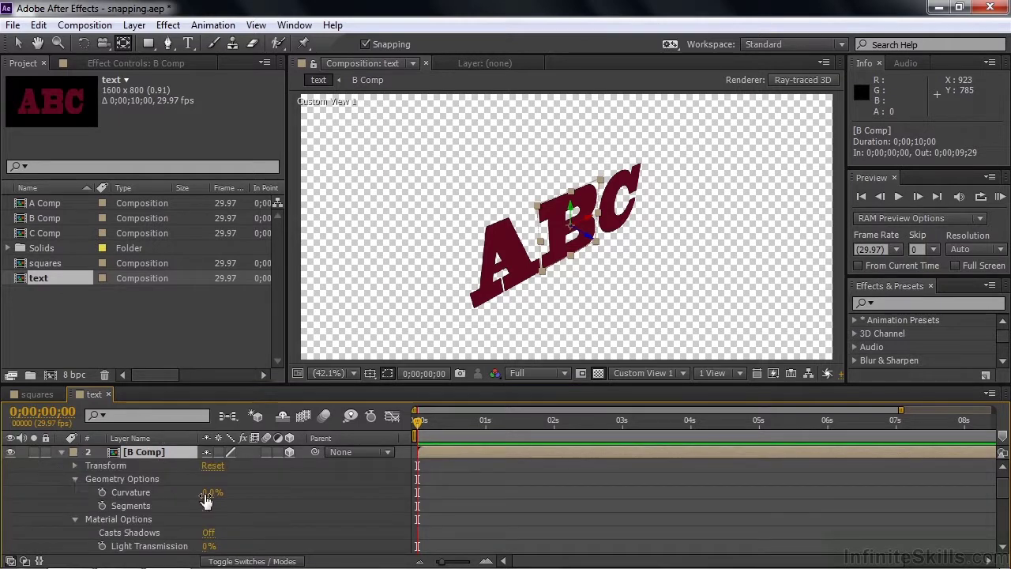
{"action": "left_click_drag", "start_coordinate": [210, 500], "coordinate": [307, 506]}
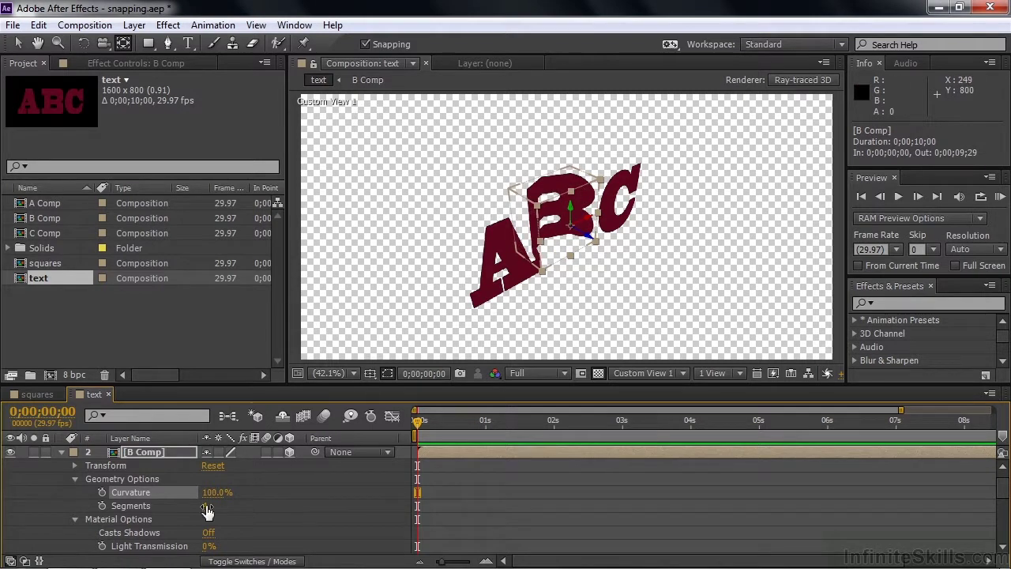
{"action": "left_click_drag", "start_coordinate": [205, 506], "coordinate": [232, 521]}
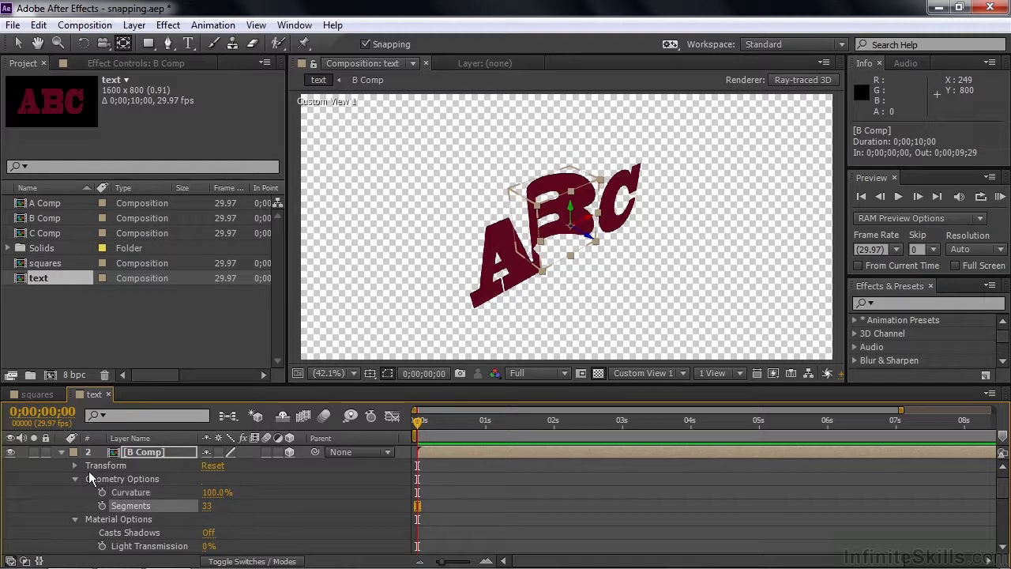
{"action": "left_click", "coordinate": [61, 451]}
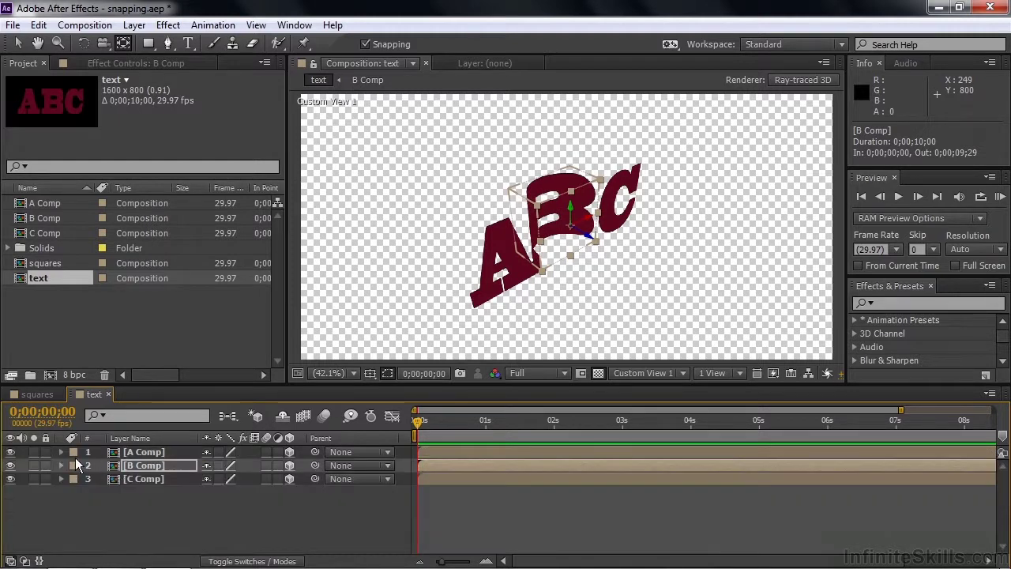
Step: Fold the A Comp layer around its anchor point by setting its Y Rotation to -90°
{"action": "left_click", "coordinate": [134, 452]}
{"action": "key", "text": "r"}
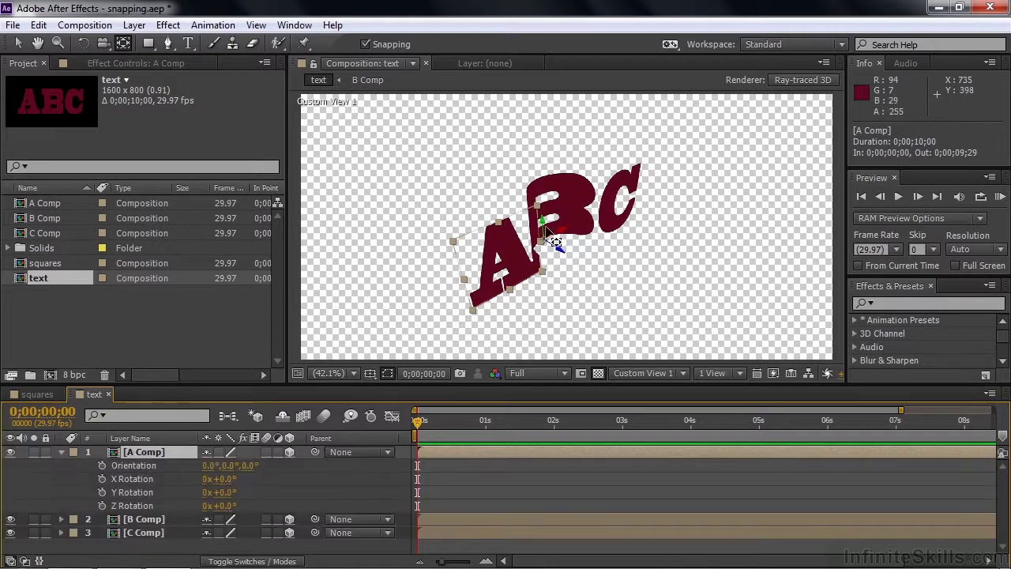
{"action": "left_click_drag", "start_coordinate": [218, 493], "coordinate": [202, 514]}
{"action": "left_click", "coordinate": [224, 493]}
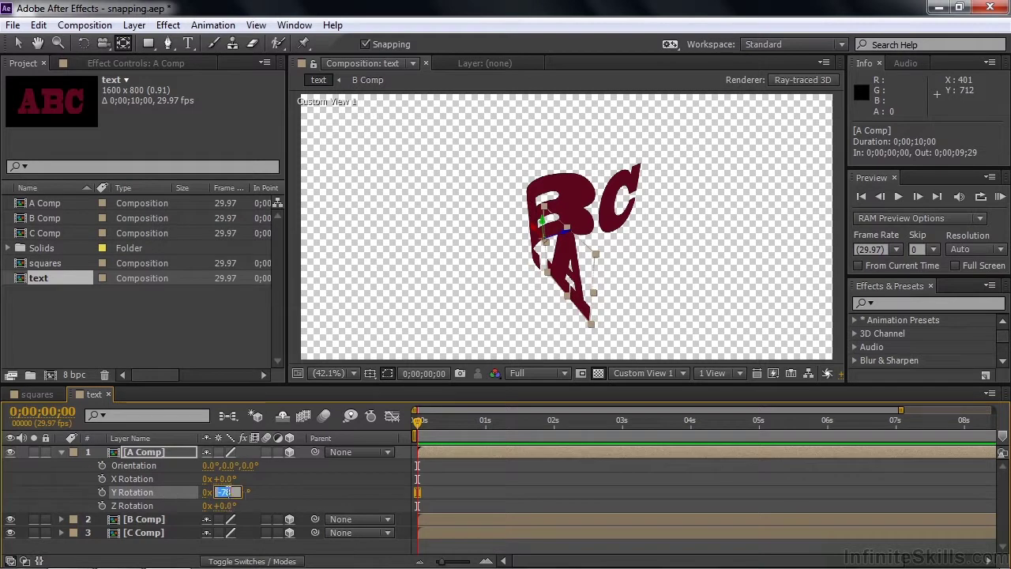
{"action": "type", "text": "-90"}
{"action": "key", "text": "Return"}
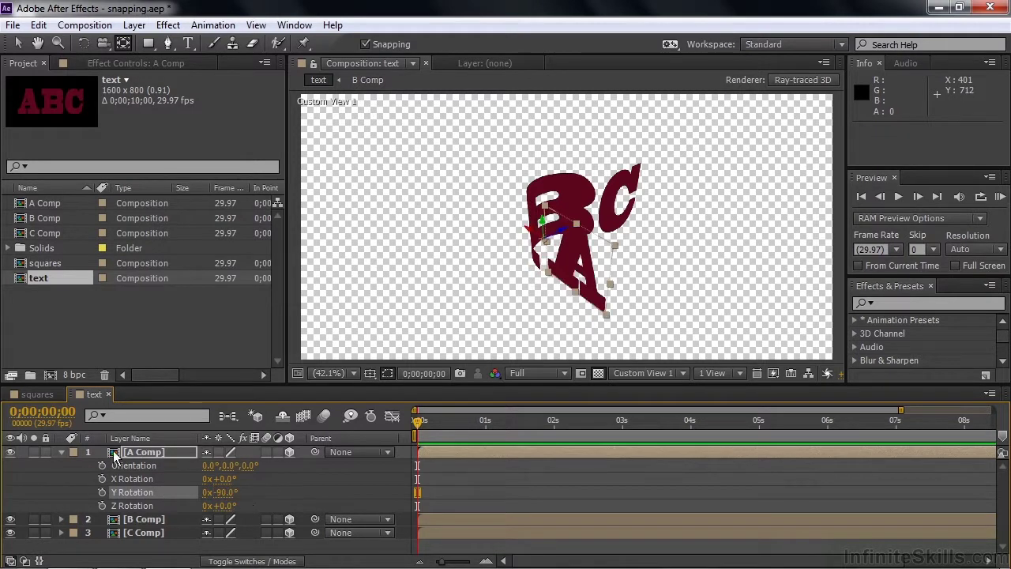
{"action": "left_click", "coordinate": [62, 452]}
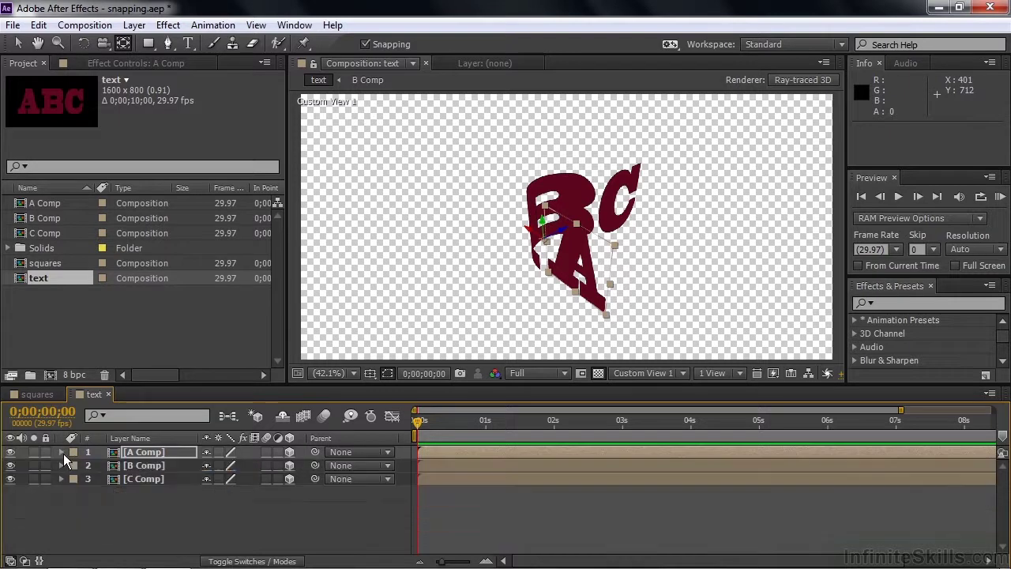
Step: Fold the C Comp layer around its anchor point by setting its Y Rotation to 90°
{"action": "left_click", "coordinate": [128, 479]}
{"action": "key", "text": "r"}
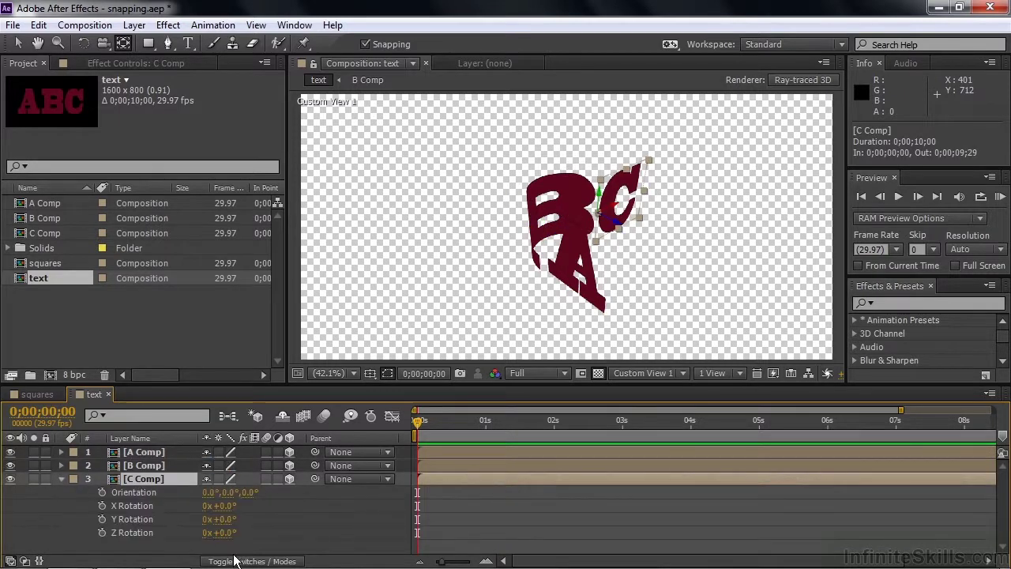
{"action": "left_click_drag", "start_coordinate": [221, 519], "coordinate": [278, 521]}
{"action": "left_click", "coordinate": [223, 519]}
{"action": "type", "text": "90"}
{"action": "left_click", "coordinate": [151, 479]}
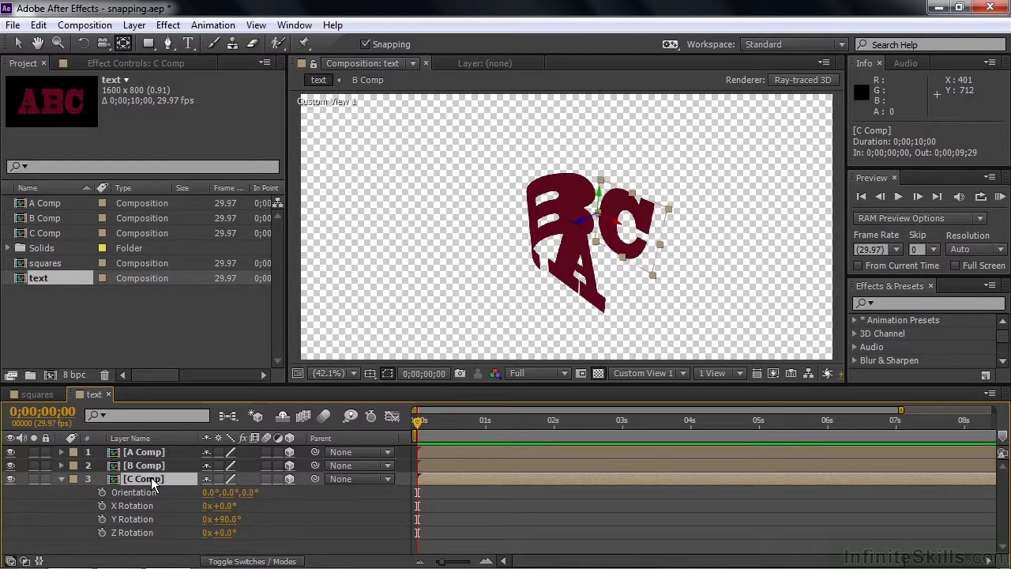
Step: Parent the C Comp and A Comp layers to B Comp and turn the group with a B Comp Y Rotation of 47°
{"action": "left_click_drag", "start_coordinate": [315, 479], "coordinate": [154, 466]}
{"action": "left_click_drag", "start_coordinate": [314, 451], "coordinate": [154, 463]}
{"action": "left_click", "coordinate": [130, 465]}
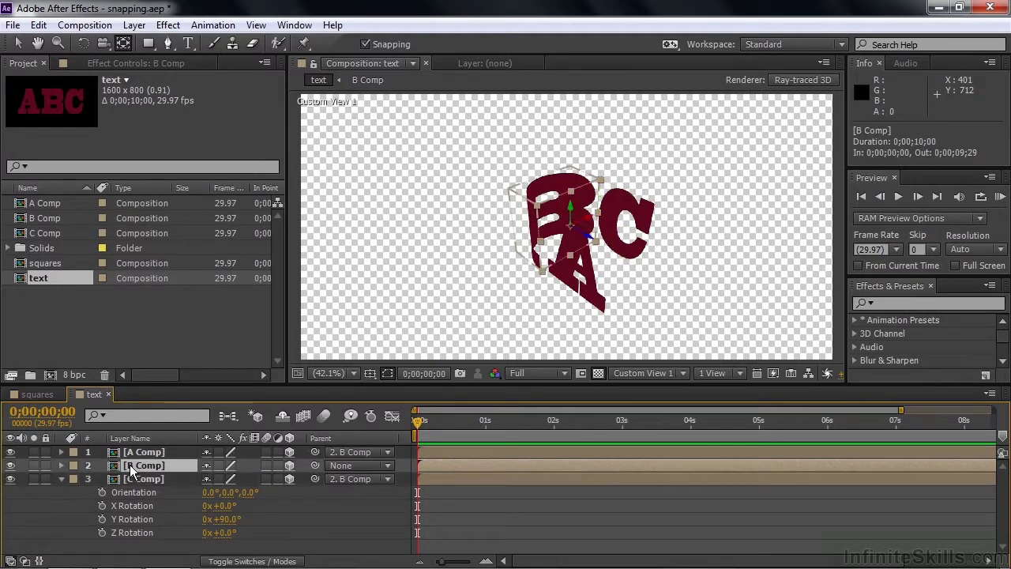
{"action": "key", "text": "r"}
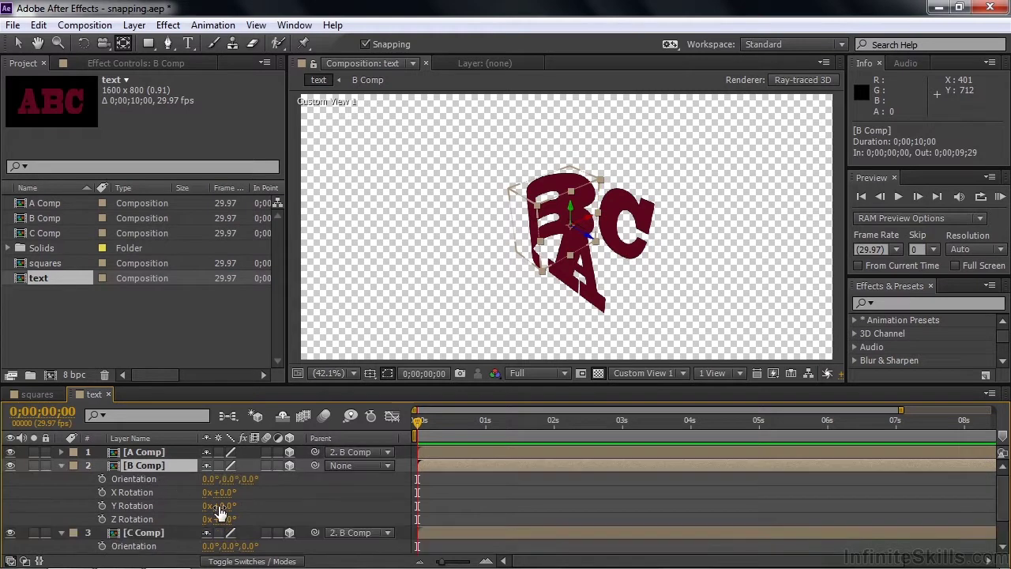
{"action": "left_click_drag", "start_coordinate": [227, 505], "coordinate": [268, 509]}
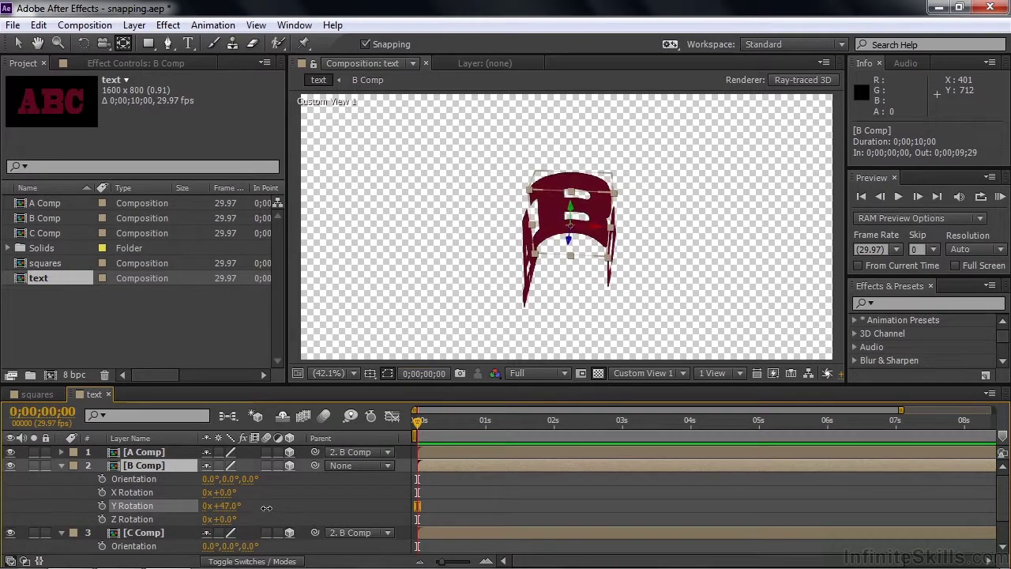
Step: Return to the Active Camera view and set the B Comp layer's Y Rotation to 29°
{"action": "left_click", "coordinate": [684, 373]}
{"action": "left_click", "coordinate": [686, 186]}
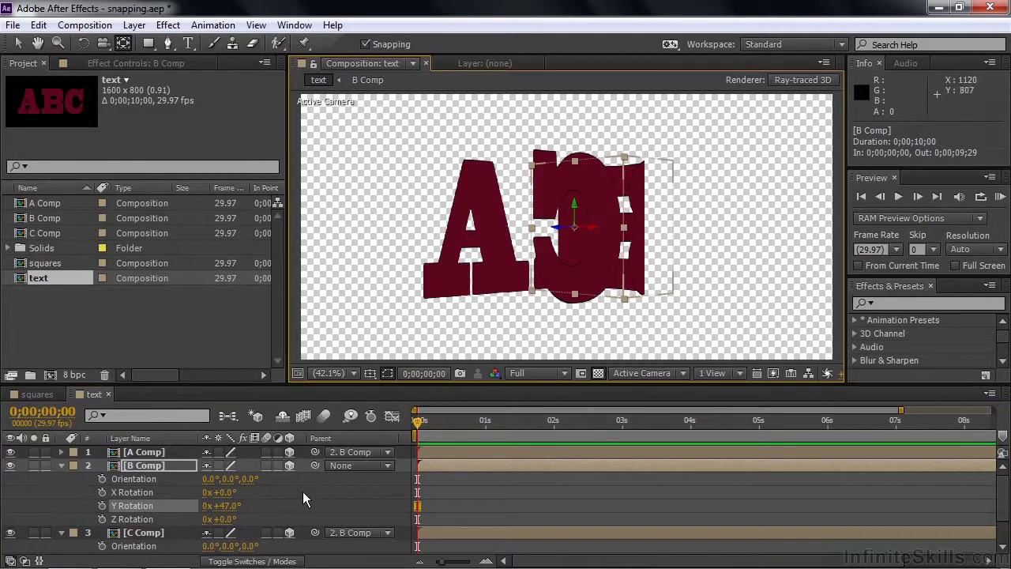
{"action": "mouse_move", "coordinate": [225, 506]}
{"action": "left_mouse_down"}
{"action": "mouse_move", "coordinate": [205, 507]}
{"action": "mouse_move", "coordinate": [220, 513]}
{"action": "left_mouse_up"}
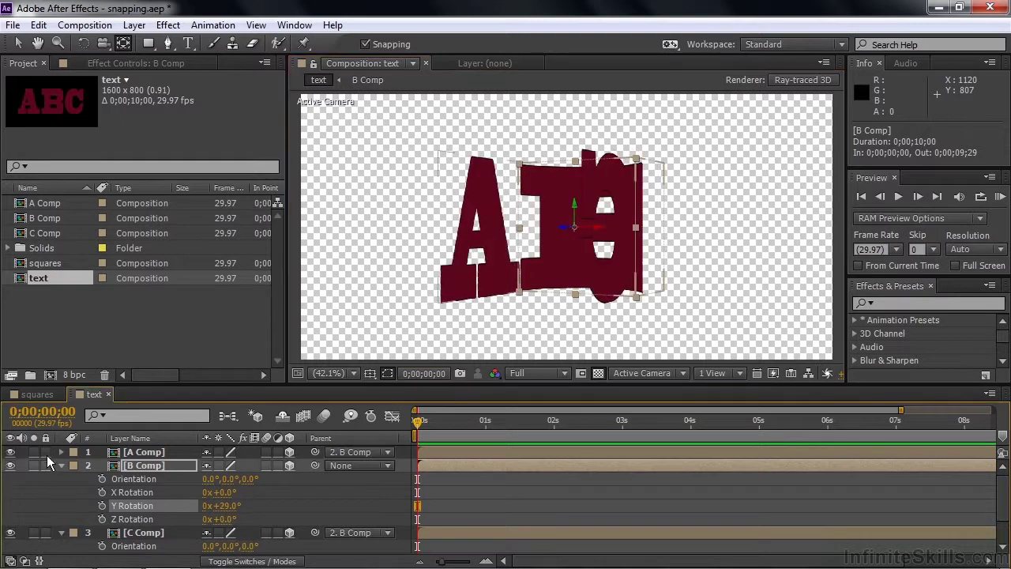
Step: Add a white spot light with 100% intensity, a 90° cone angle and shadow casting enabled to the text composition
{"action": "left_click", "coordinate": [60, 466]}
{"action": "left_click", "coordinate": [60, 479]}
{"action": "right_click", "coordinate": [81, 522]}
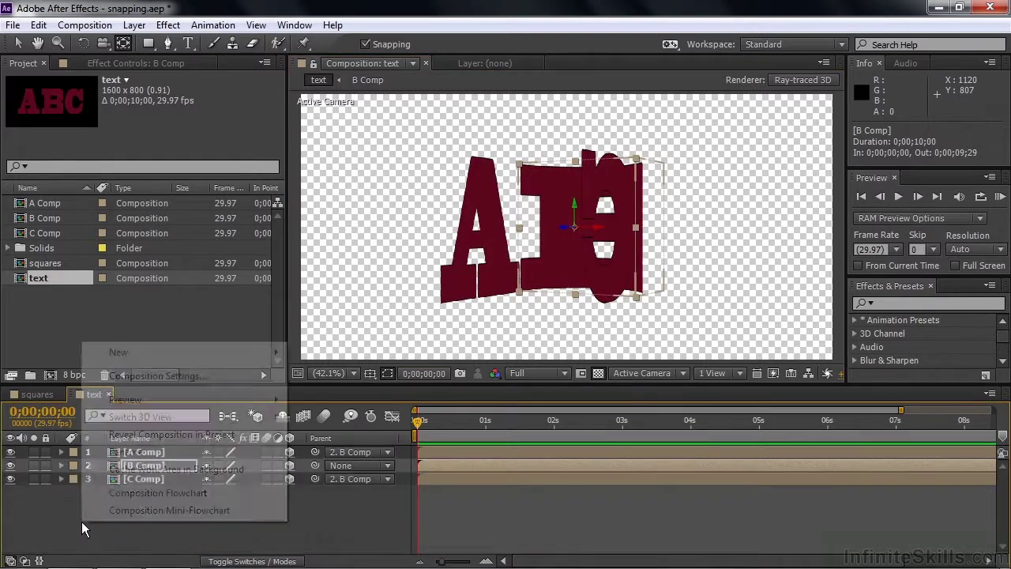
{"action": "mouse_move", "coordinate": [154, 351]}
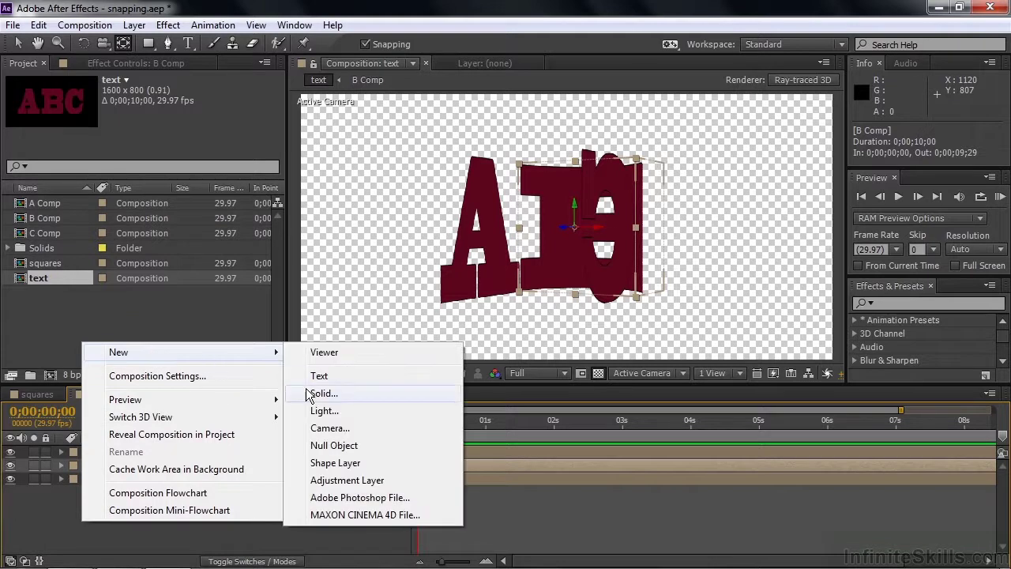
{"action": "left_click", "coordinate": [321, 412]}
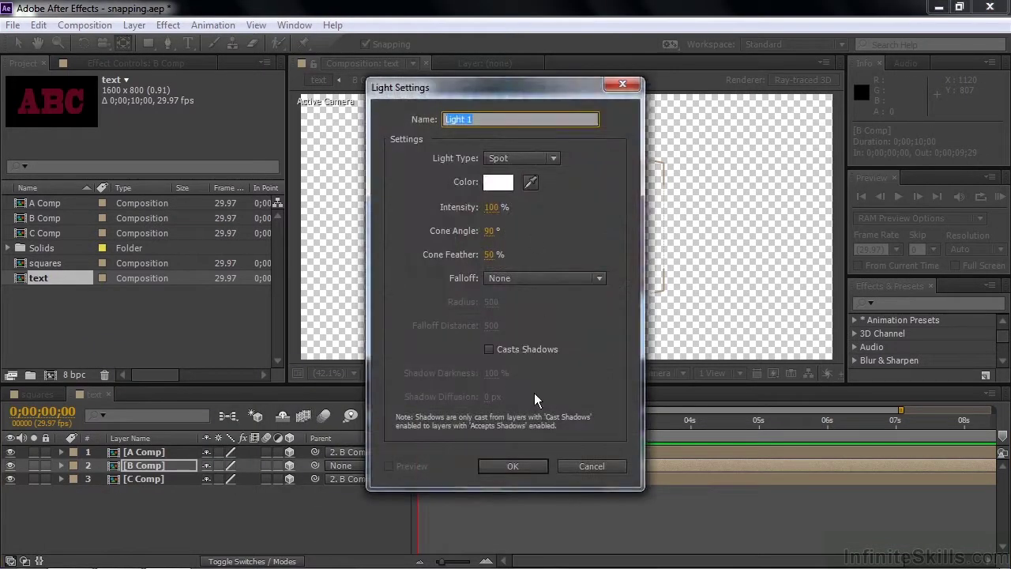
{"action": "left_click", "coordinate": [489, 349]}
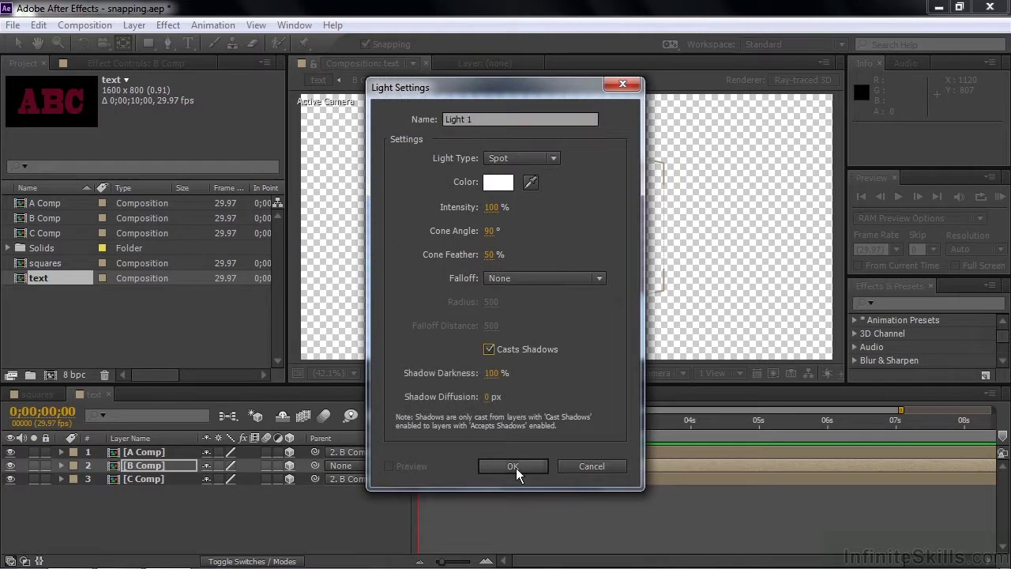
{"action": "left_click", "coordinate": [514, 467]}
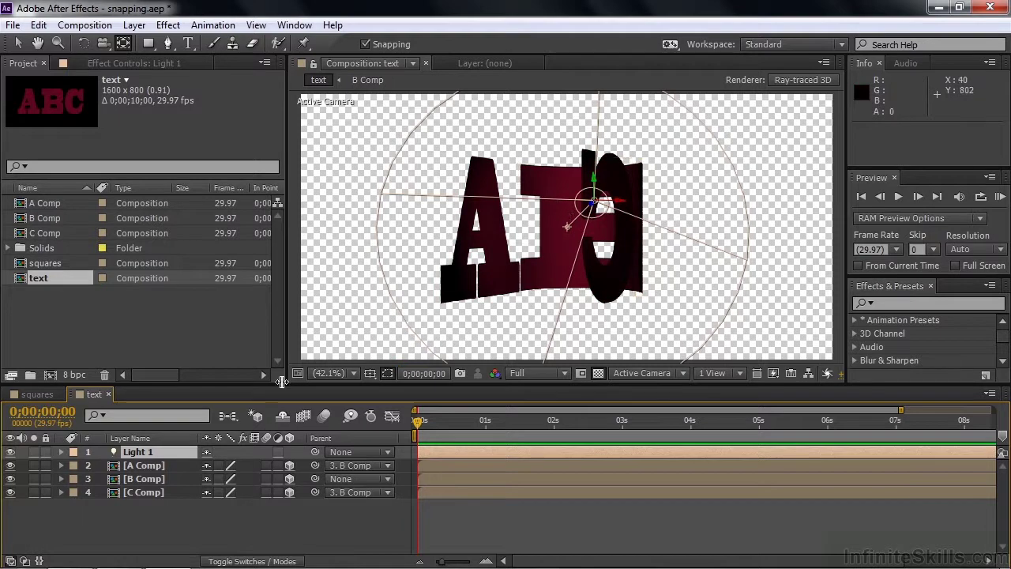
Step: Raise the spot light's intensity to about 152%
{"action": "double_click", "coordinate": [128, 453]}
{"action": "left_click_drag", "start_coordinate": [491, 207], "coordinate": [538, 212]}
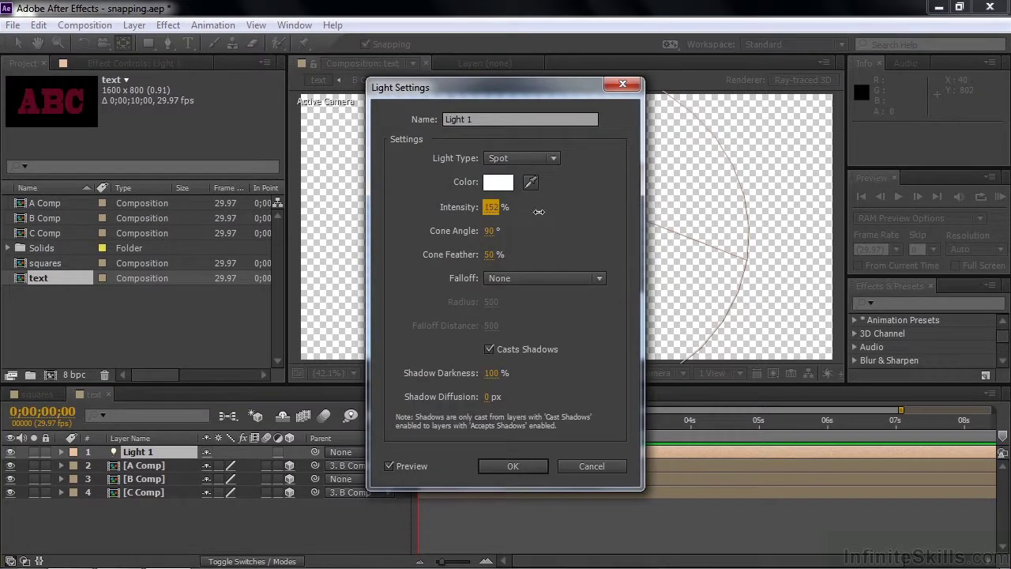
{"action": "left_click", "coordinate": [513, 466]}
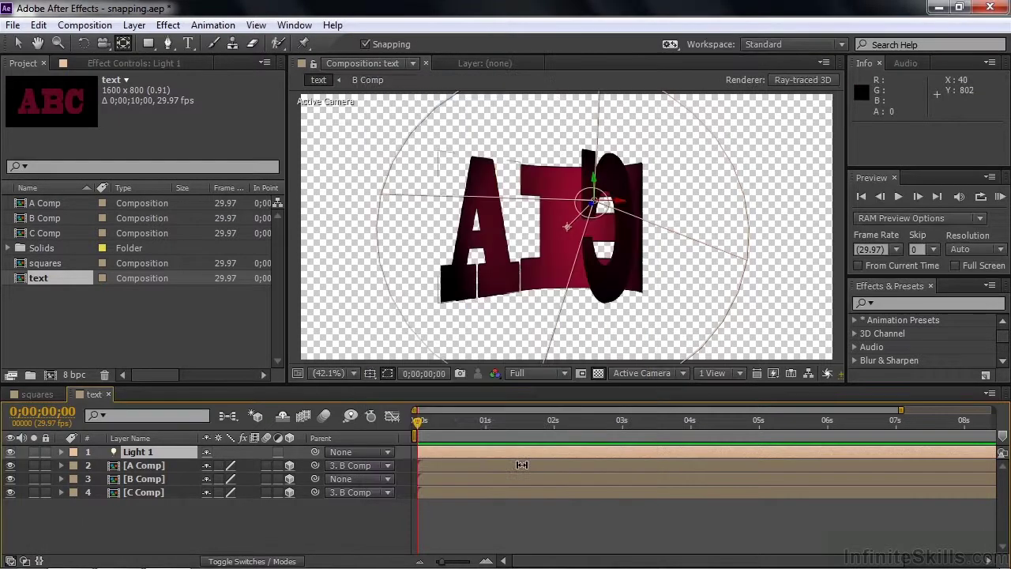
Step: Turn the parented letter group under the light by setting the B Comp layer's Y Rotation to -17°
{"action": "left_click", "coordinate": [135, 478]}
{"action": "key", "text": "r"}
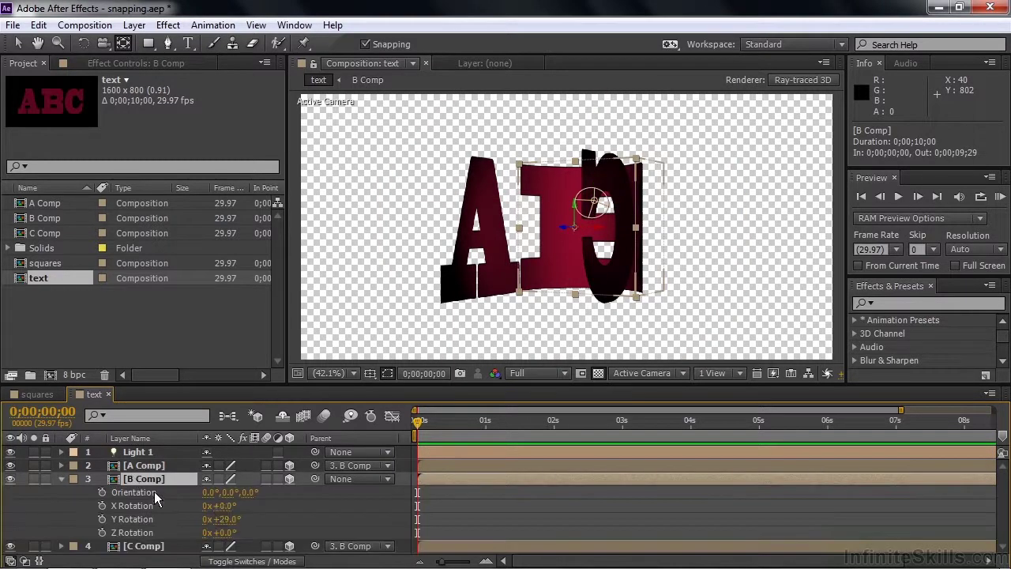
{"action": "left_click_drag", "start_coordinate": [225, 519], "coordinate": [156, 519]}
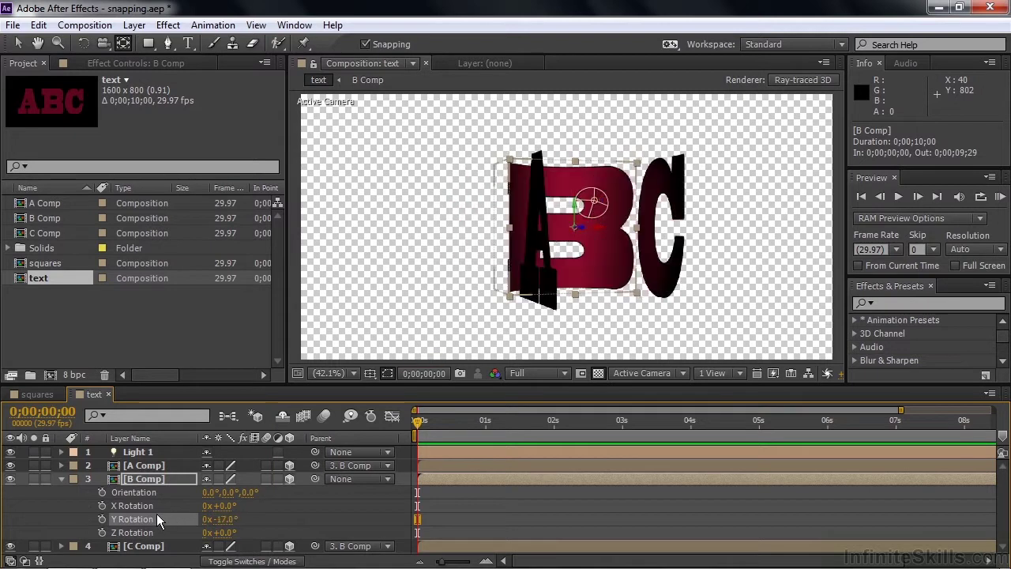